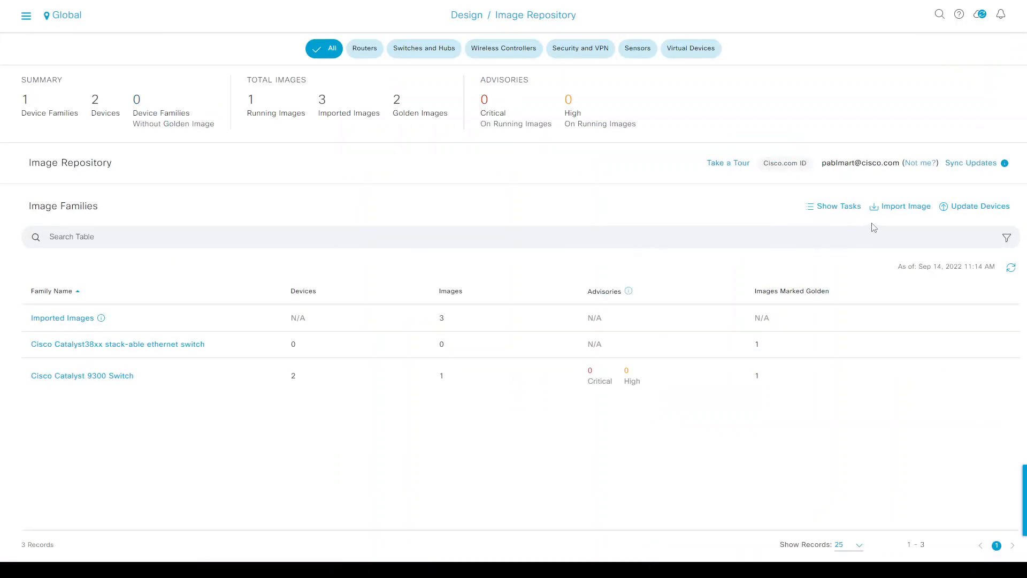
{"action": "left_click", "coordinate": [892, 209]}
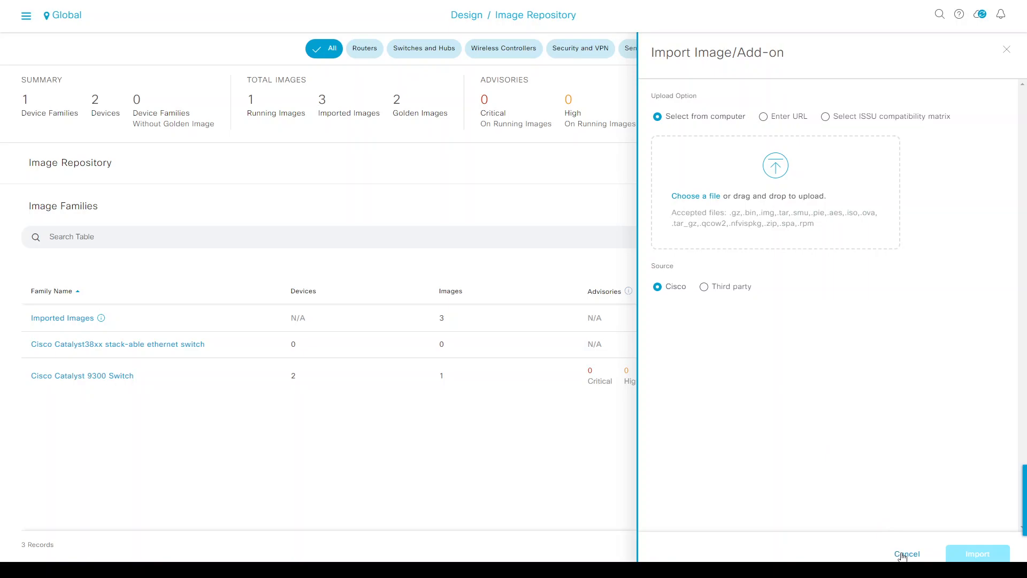
{"action": "left_click", "coordinate": [903, 554]}
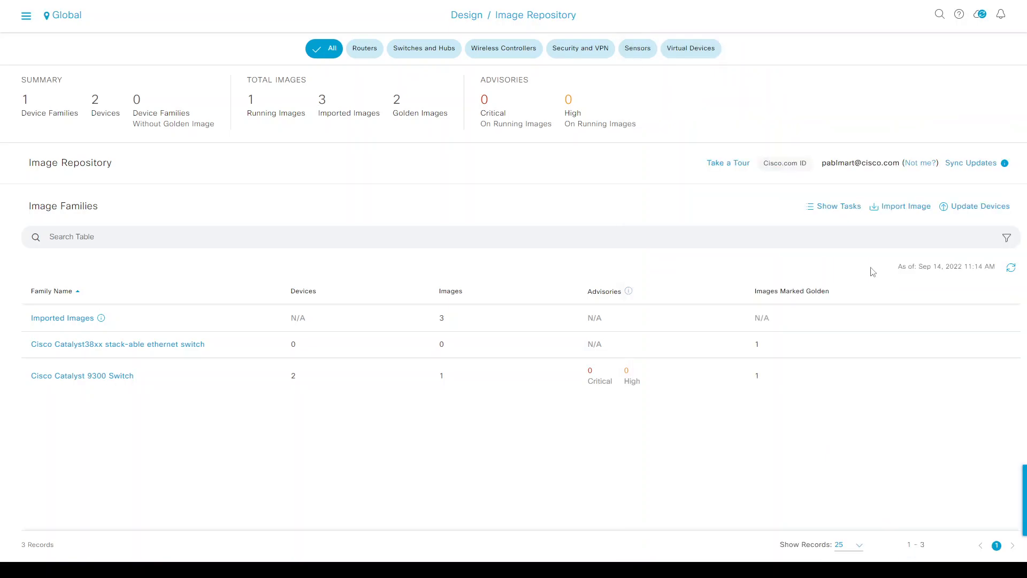
{"action": "left_click", "coordinate": [837, 209]}
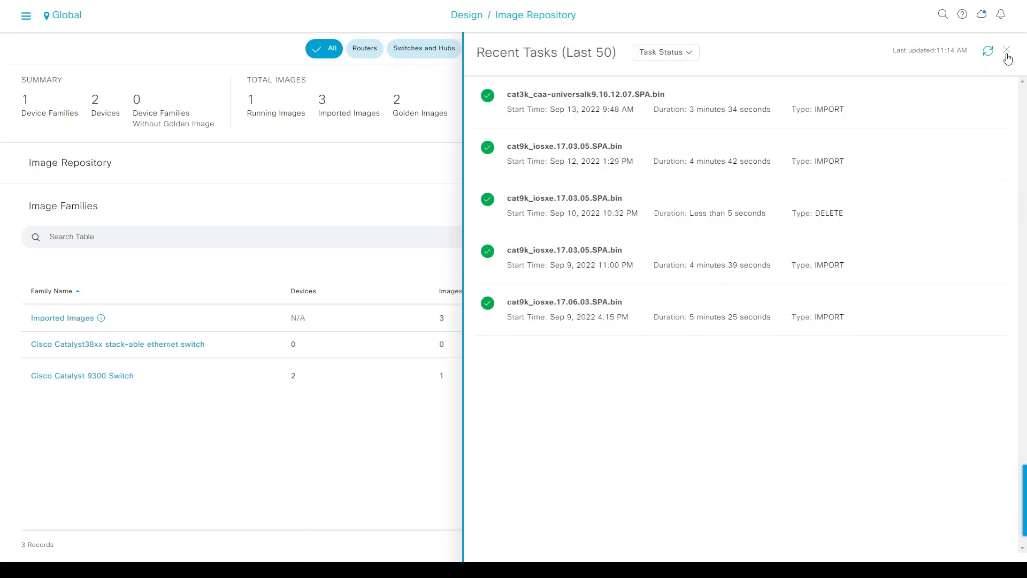
{"action": "left_click", "coordinate": [1007, 50]}
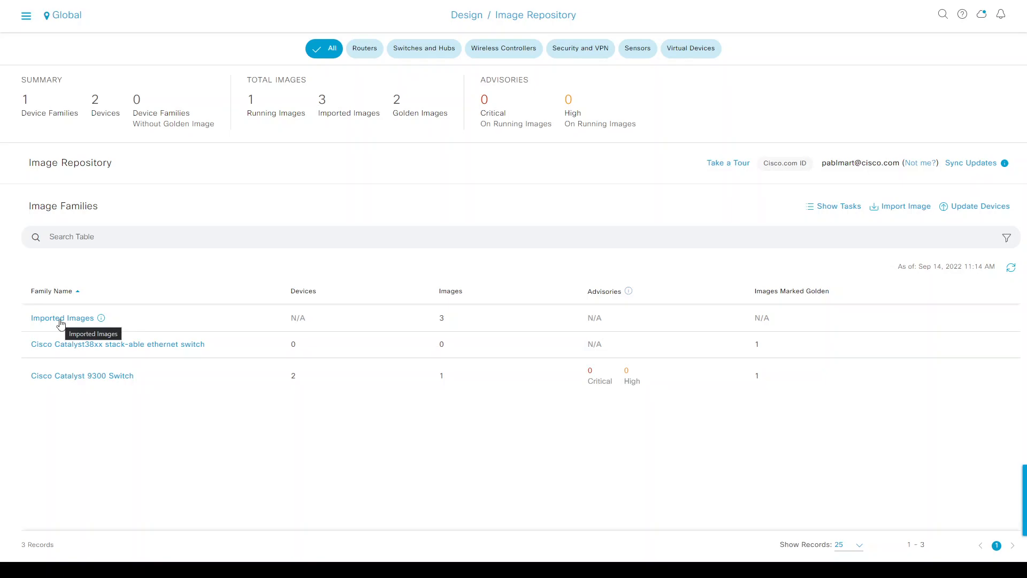
Open Imported Images and begin assigning the 17.06.03 image, filtered to Switches and Hubs series.
{"action": "left_click", "coordinate": [61, 321]}
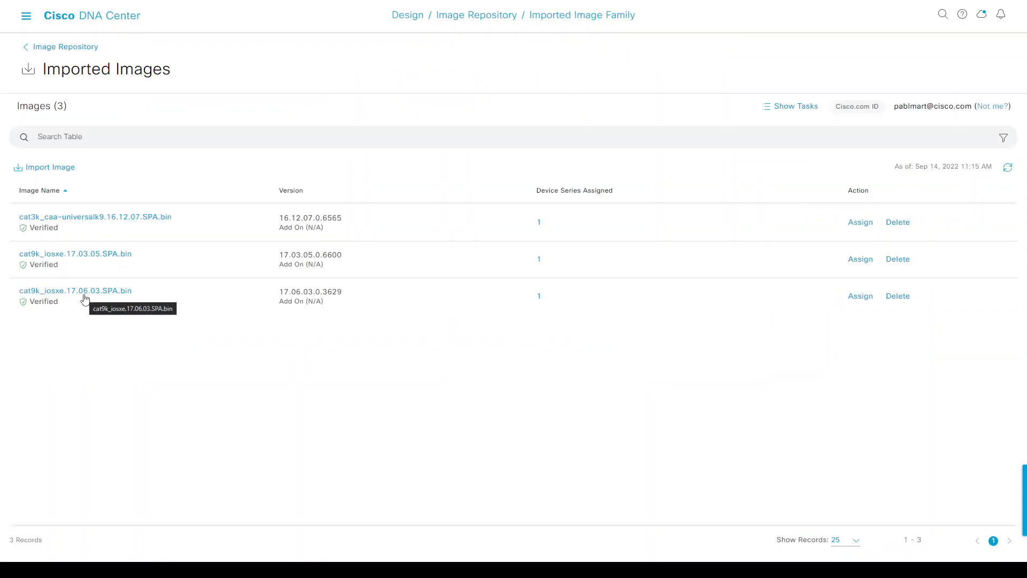
{"action": "left_click", "coordinate": [861, 297]}
{"action": "left_click", "coordinate": [668, 170]}
{"action": "left_click", "coordinate": [603, 206]}
{"action": "left_click", "coordinate": [587, 289]}
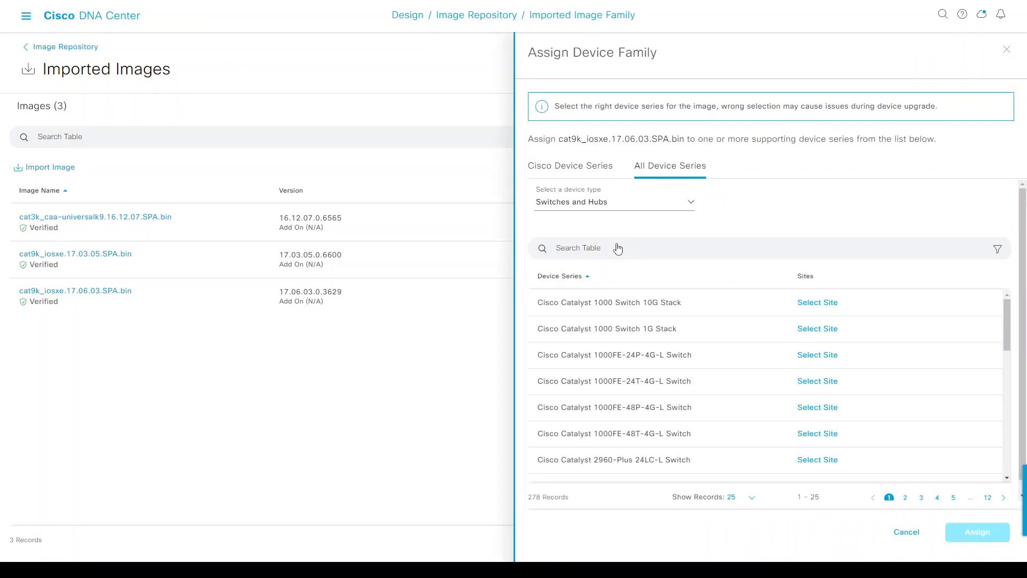
Search for 9300, review the Catalyst 9300 Switch sites, then cancel the assignment.
{"action": "left_click", "coordinate": [618, 252]}
{"action": "type", "text": "9300"}
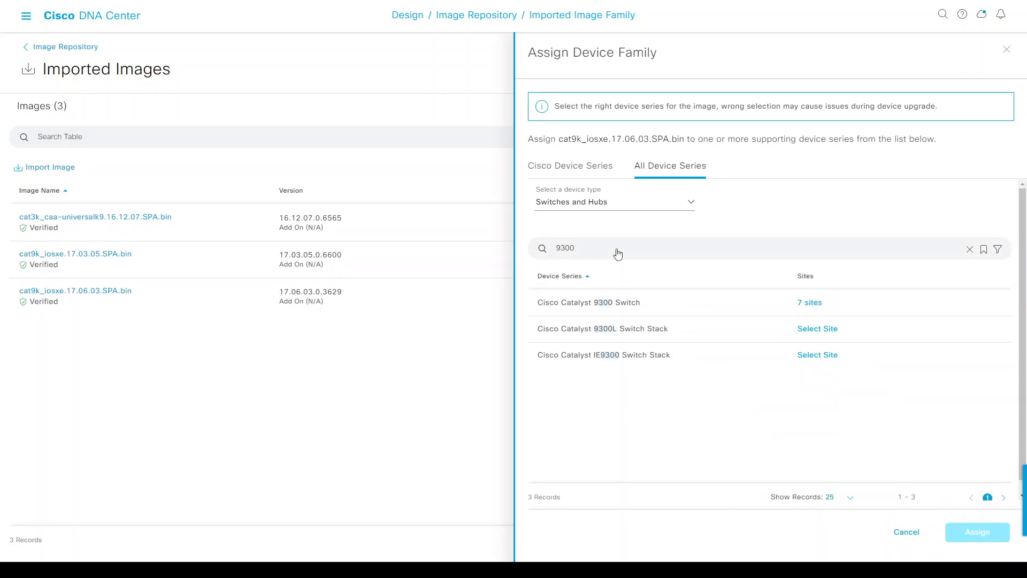
{"action": "left_click", "coordinate": [808, 303]}
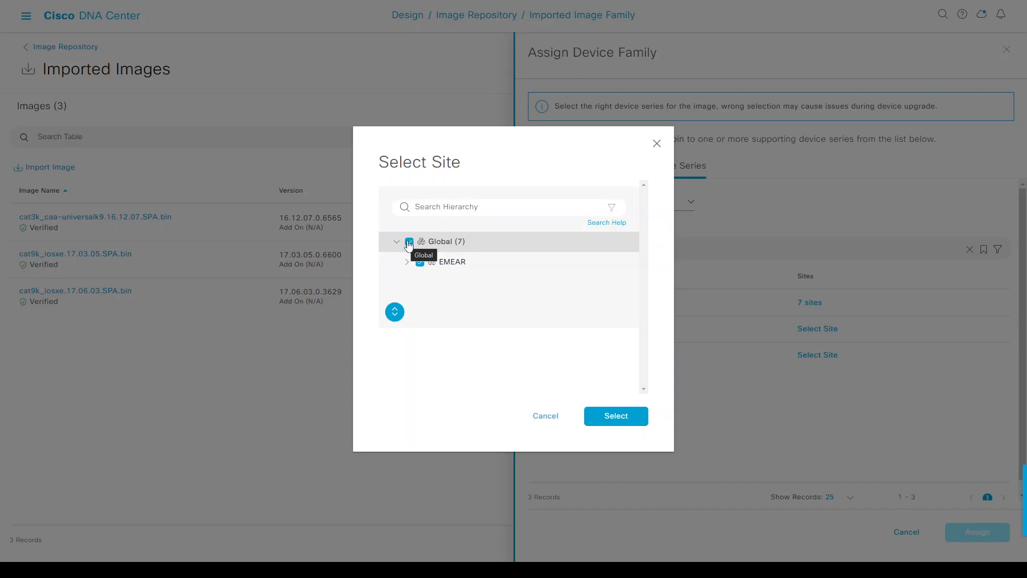
{"action": "left_click", "coordinate": [542, 415]}
{"action": "left_click", "coordinate": [915, 532]}
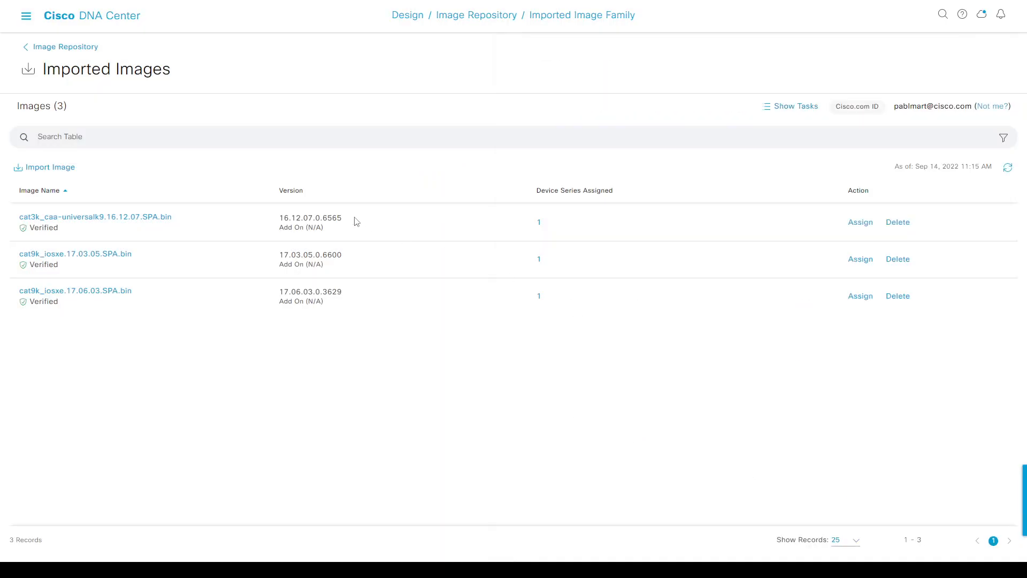
Star cat9k_iosxe.17.06.03.SPA.bin as golden in the Cisco Catalyst 9300 Switch family and confirm.
{"action": "left_click", "coordinate": [47, 48]}
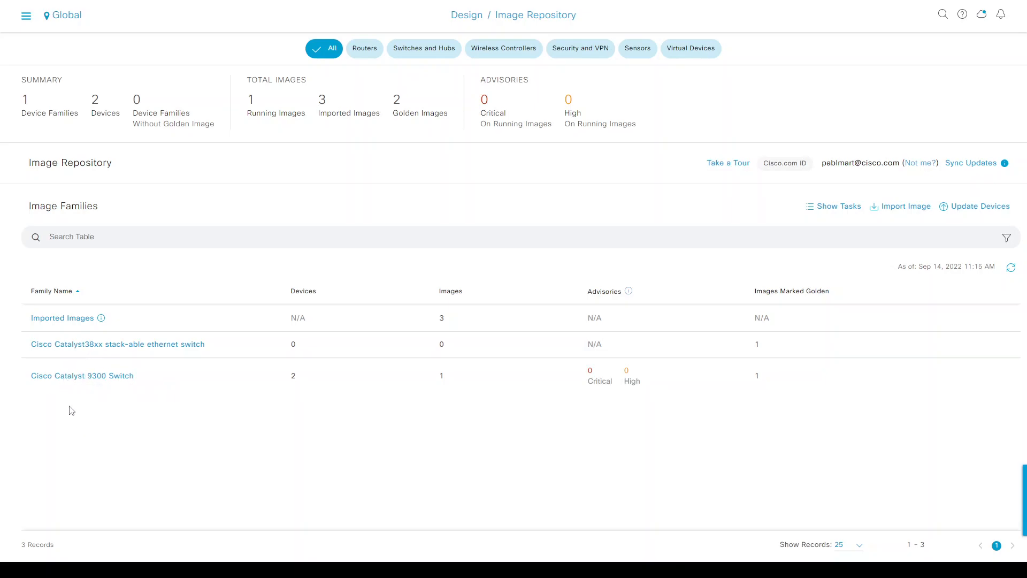
{"action": "left_click", "coordinate": [68, 377]}
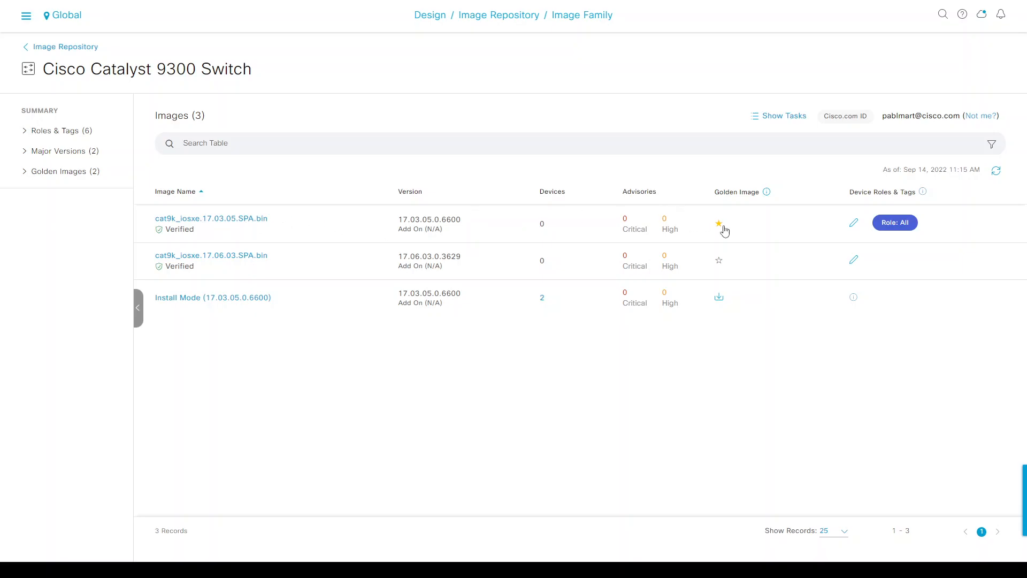
{"action": "left_click", "coordinate": [720, 264]}
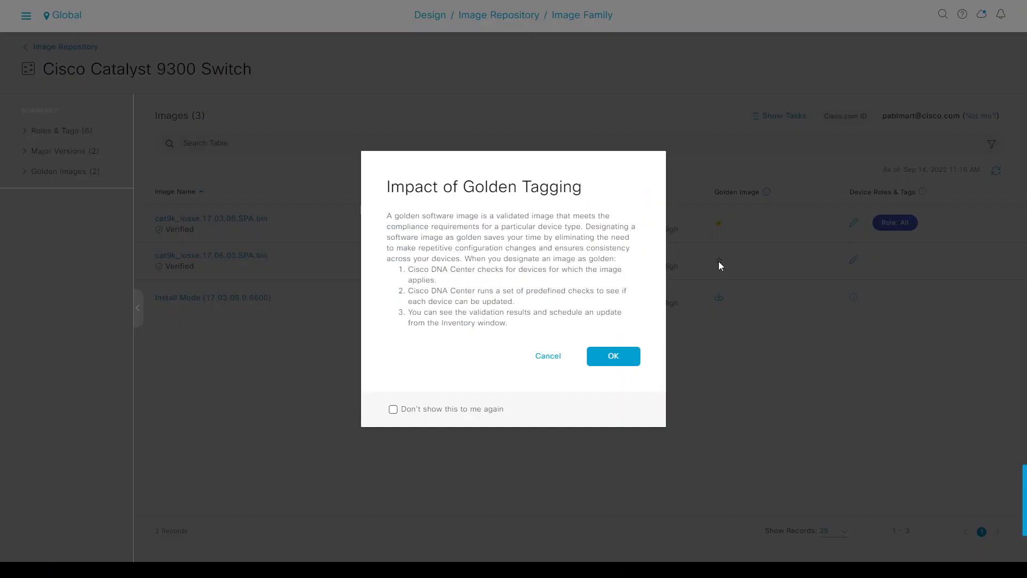
{"action": "left_click", "coordinate": [627, 358]}
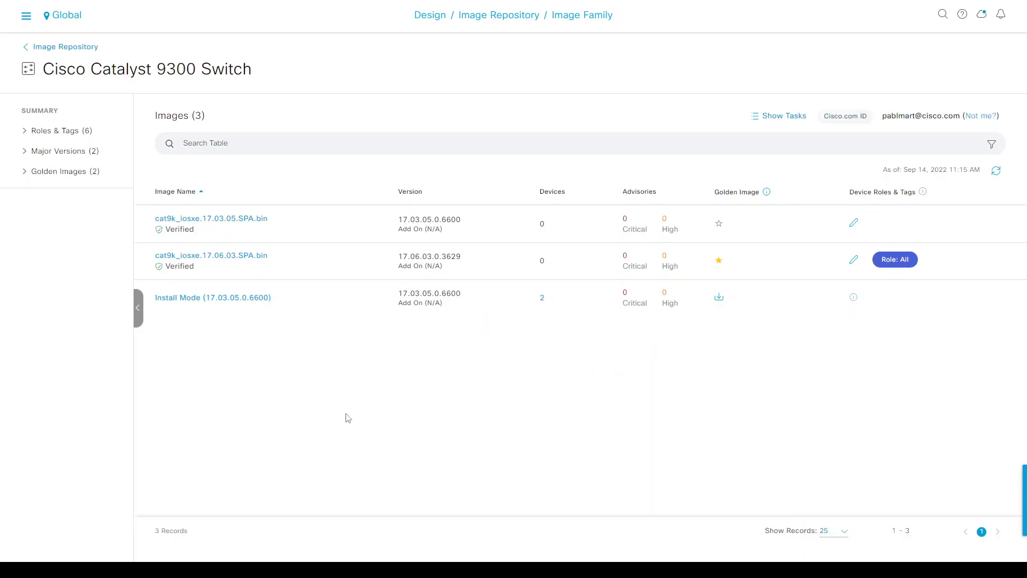
Go to Provision > Inventory and highlight Border1's 17.3.5 version, Distribution Pending and Outdated status.
{"action": "left_click", "coordinate": [26, 15]}
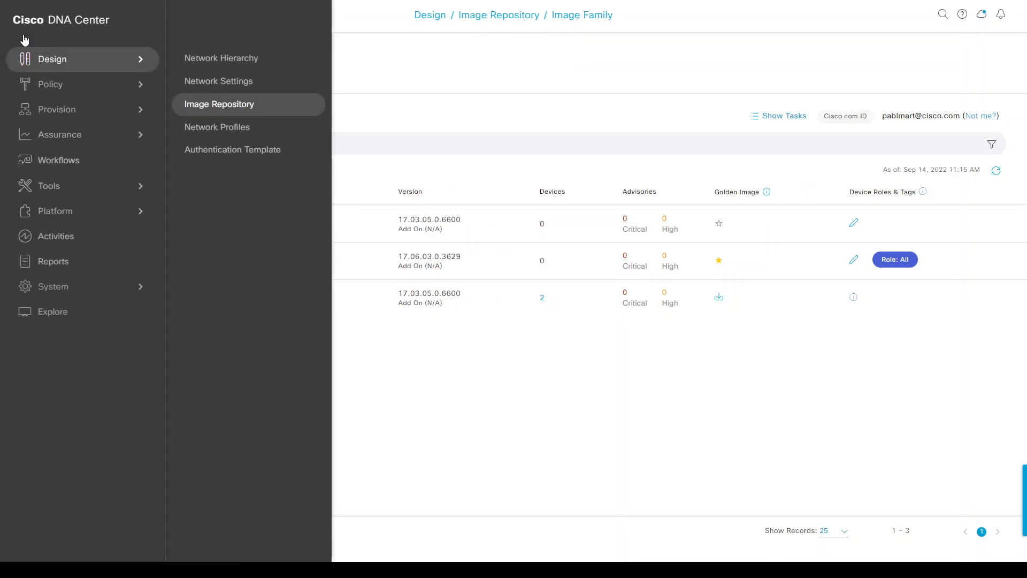
{"action": "mouse_move", "coordinate": [54, 110]}
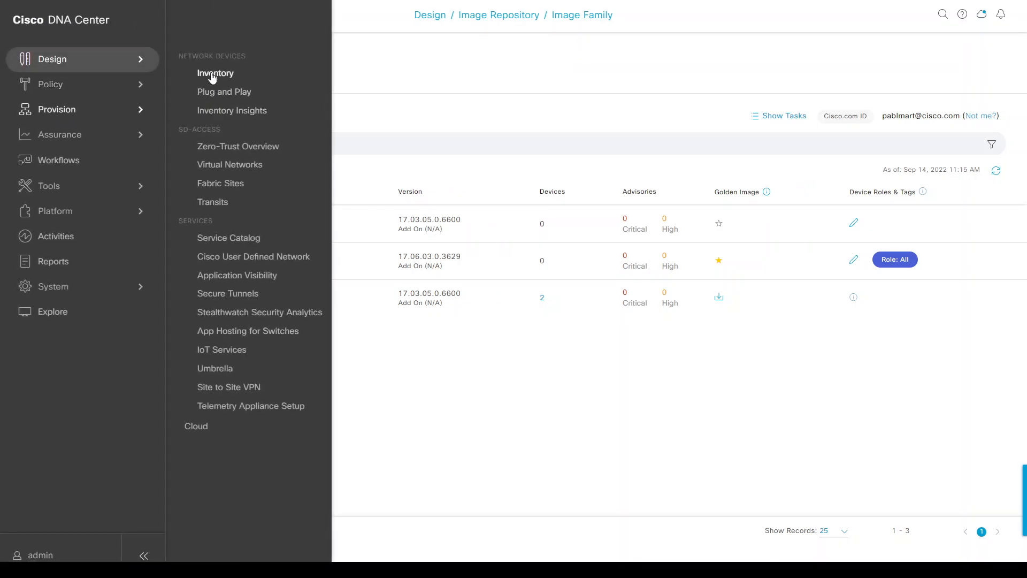
{"action": "left_click", "coordinate": [212, 78]}
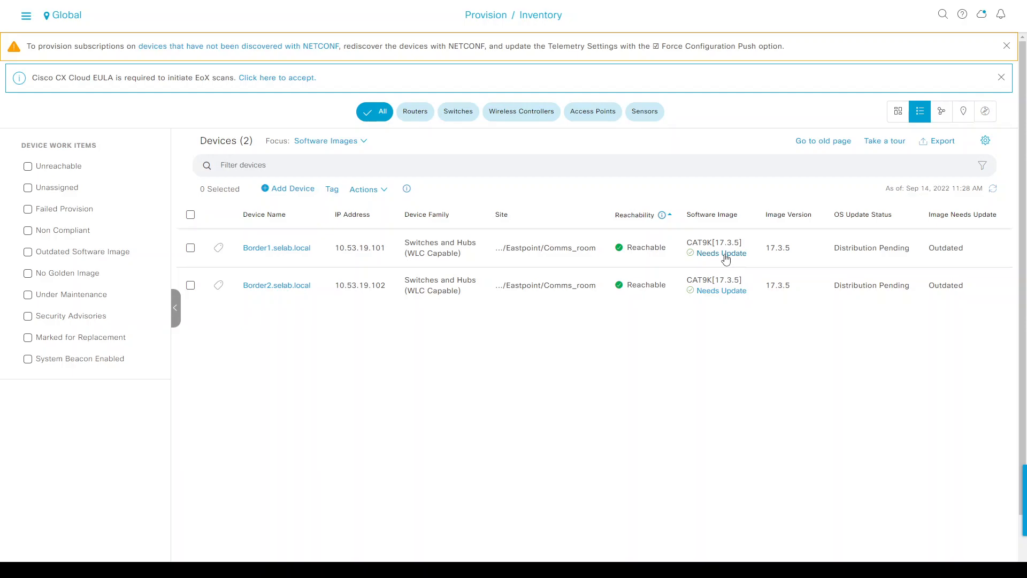
{"action": "double_click", "coordinate": [778, 249]}
{"action": "left_click_drag", "start_coordinate": [836, 248], "coordinate": [911, 251]}
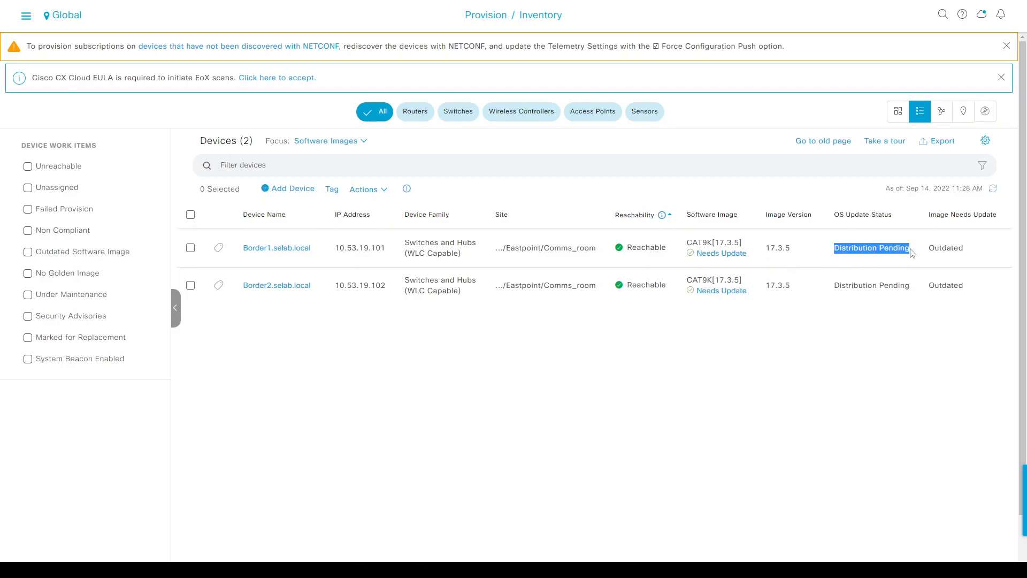
{"action": "double_click", "coordinate": [938, 249]}
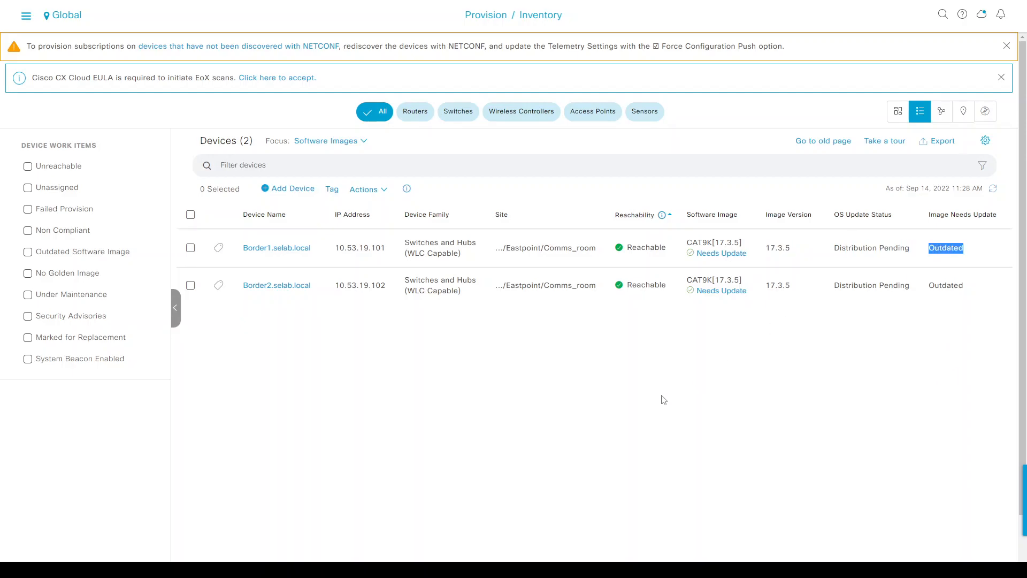
On Border1, run 'sh ver | be \*' and confirm it runs 17.03.05.
{"action": "key", "text": "alt+Tab"}
{"action": "key", "text": "Return"}
{"action": "key", "text": "Return"}
{"action": "key", "text": "Return"}
{"action": "key", "text": "Return"}
{"action": "key", "text": "Return"}
{"action": "key", "text": "Return"}
{"action": "key", "text": "Return"}
{"action": "key", "text": "Return"}
{"action": "key", "text": "Return"}
{"action": "key", "text": "Return"}
{"action": "type", "text": "sh ver | be \\*"}
{"action": "key", "text": "Return"}
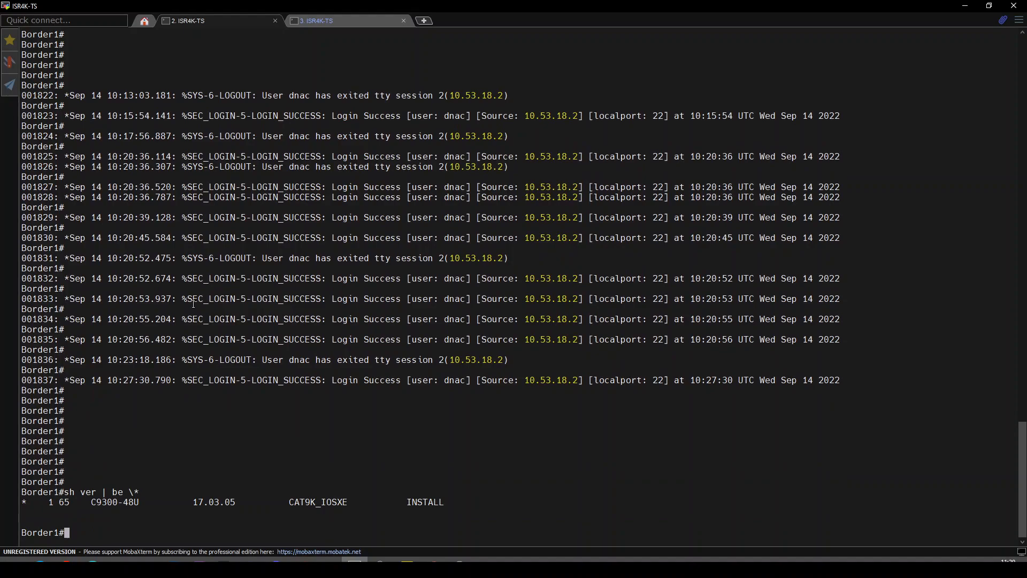
{"action": "double_click", "coordinate": [207, 500]}
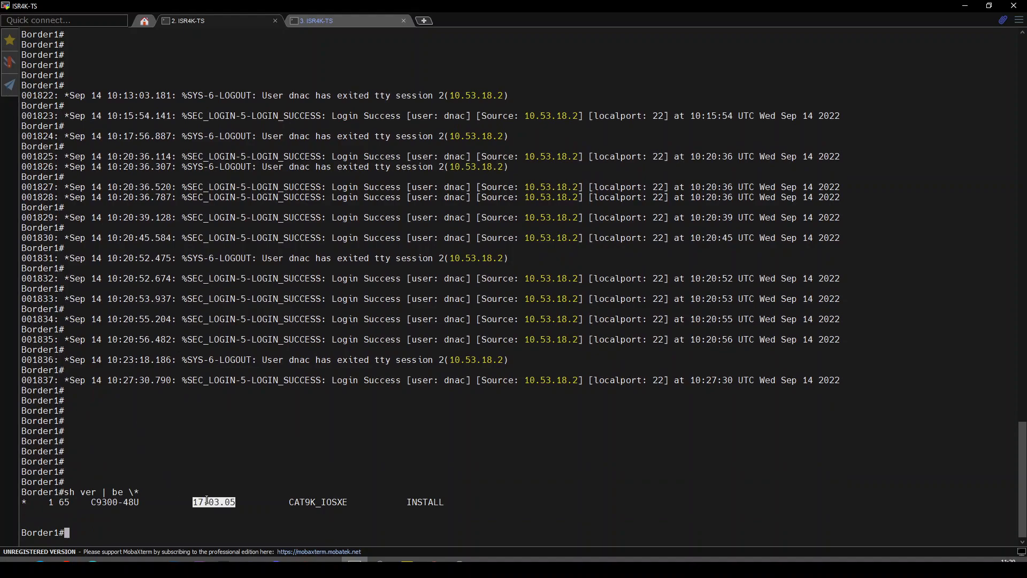
On Border2, run 'sh ver | be \*' and confirm 17.03.05, then return to DNA Center.
{"action": "left_click", "coordinate": [329, 21]}
{"action": "key", "text": "Return"}
{"action": "key", "text": "Return"}
{"action": "key", "text": "Return"}
{"action": "type", "text": "sh ver | be \\*"}
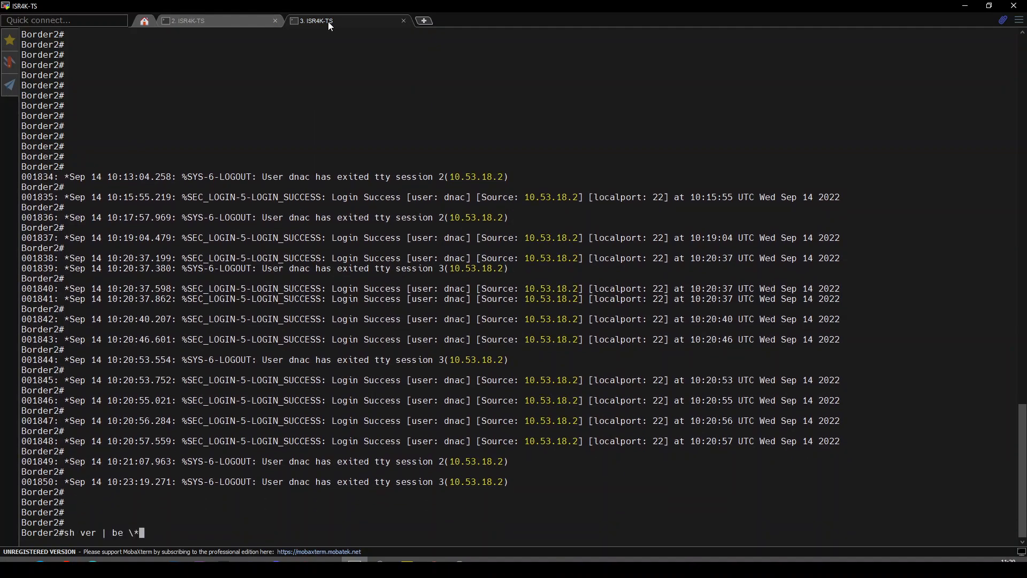
{"action": "key", "text": "Return"}
{"action": "key", "text": "Return"}
{"action": "key", "text": "Return"}
{"action": "key", "text": "Return"}
{"action": "double_click", "coordinate": [212, 474]}
{"action": "key", "text": "alt+Tab"}
Select both border switches and launch Actions > Software Image > Image Update.
{"action": "left_click", "coordinate": [245, 324]}
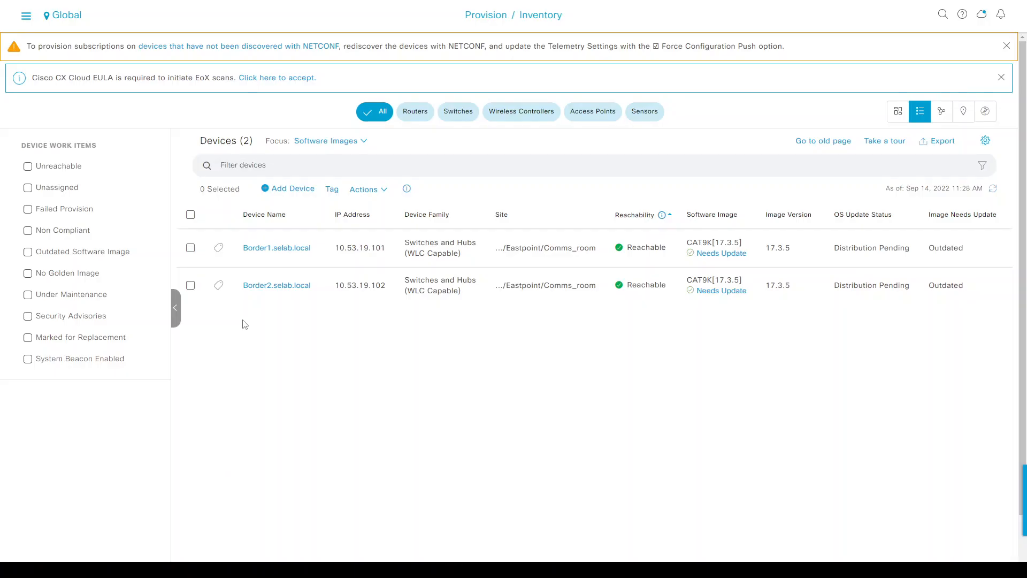
{"action": "left_click", "coordinate": [191, 214]}
{"action": "left_click", "coordinate": [364, 189]}
{"action": "mouse_move", "coordinate": [381, 239]}
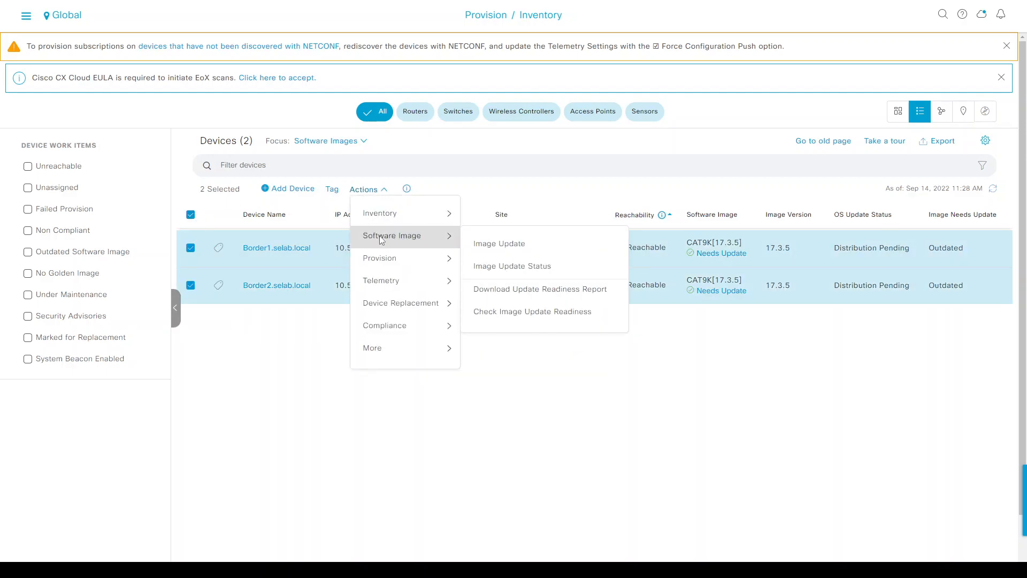
{"action": "left_click", "coordinate": [473, 244]}
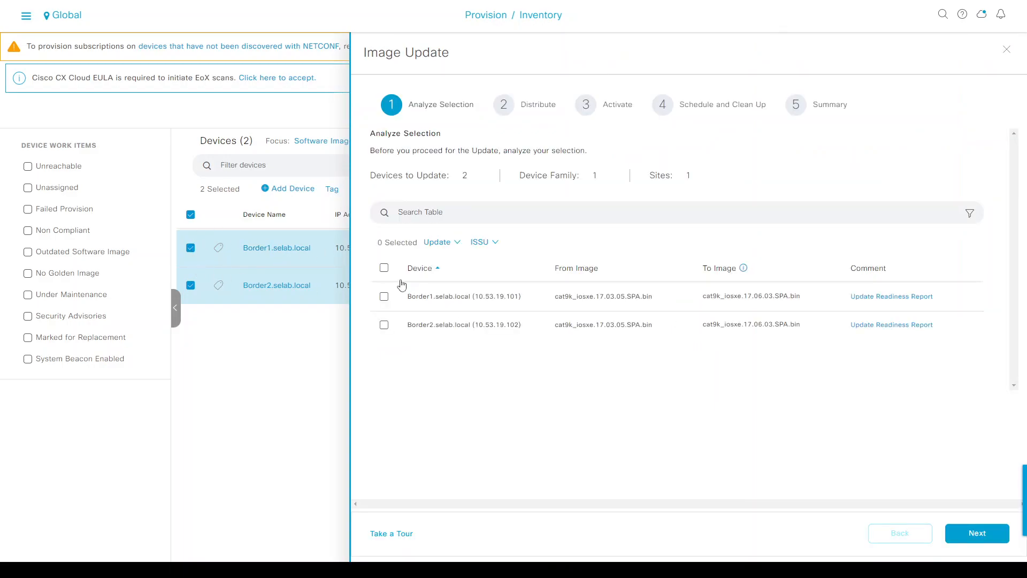
Include both devices in the analysis and review Border1's update readiness report.
{"action": "left_click", "coordinate": [384, 268]}
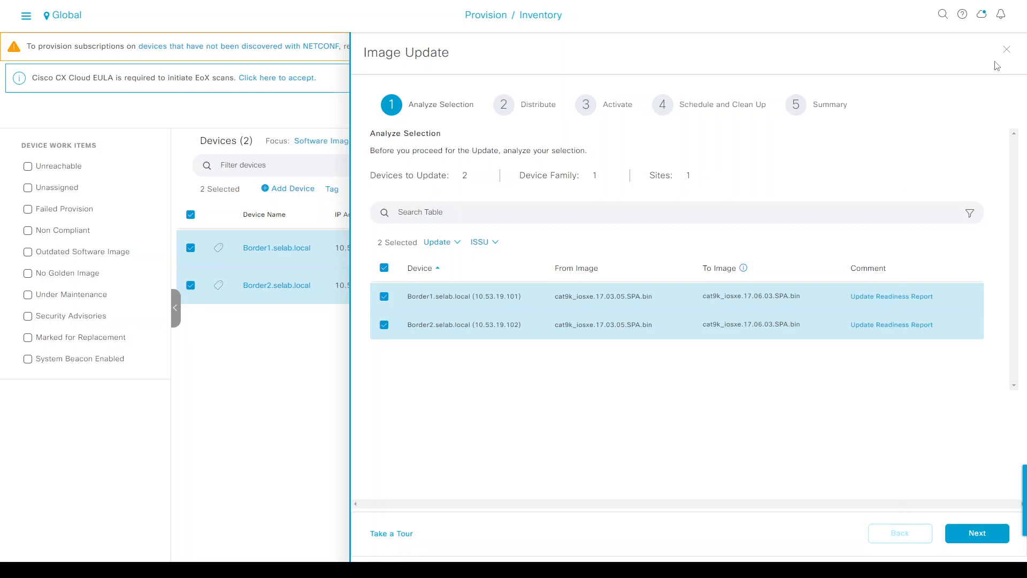
{"action": "left_click", "coordinate": [885, 300]}
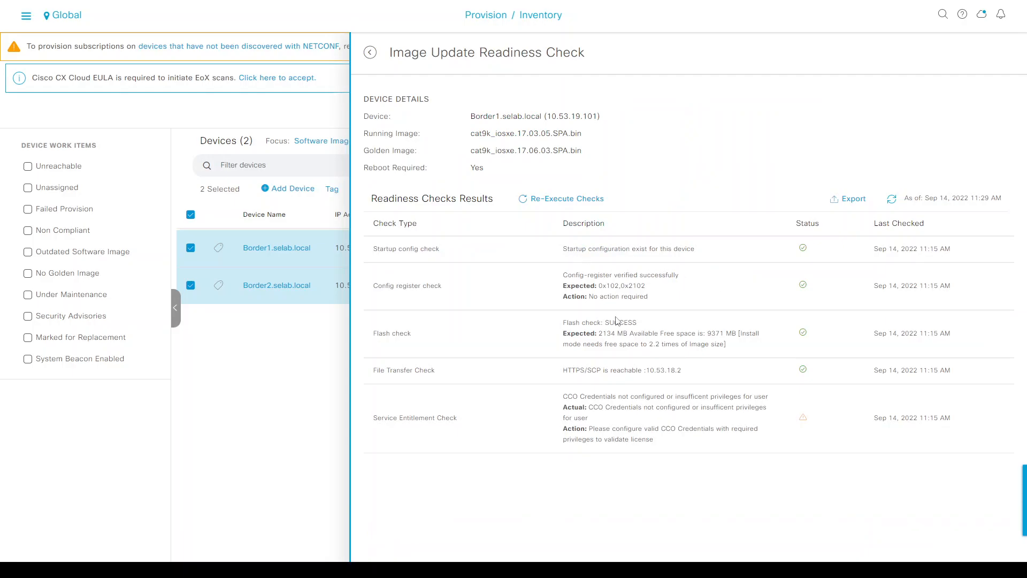
{"action": "left_click", "coordinate": [369, 54]}
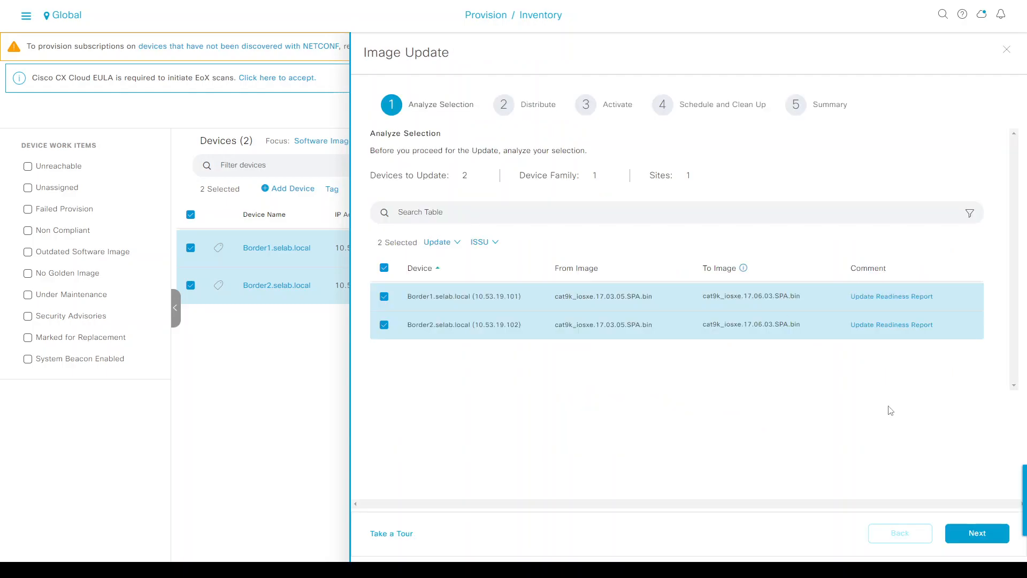
Advance through the distribution and activation checks to the Schedule and Clean Up step.
{"action": "left_click", "coordinate": [977, 534]}
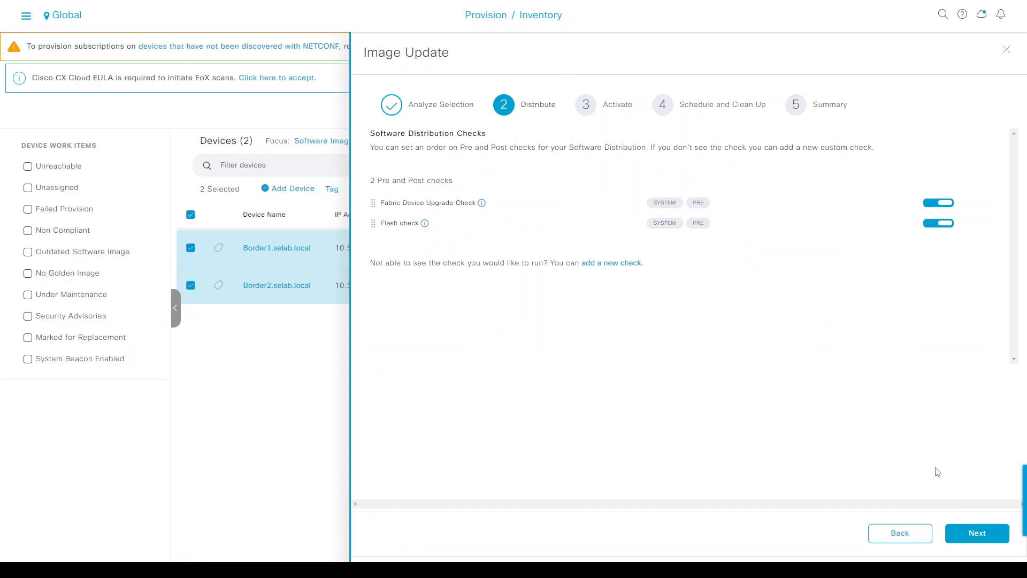
{"action": "left_click", "coordinate": [973, 541]}
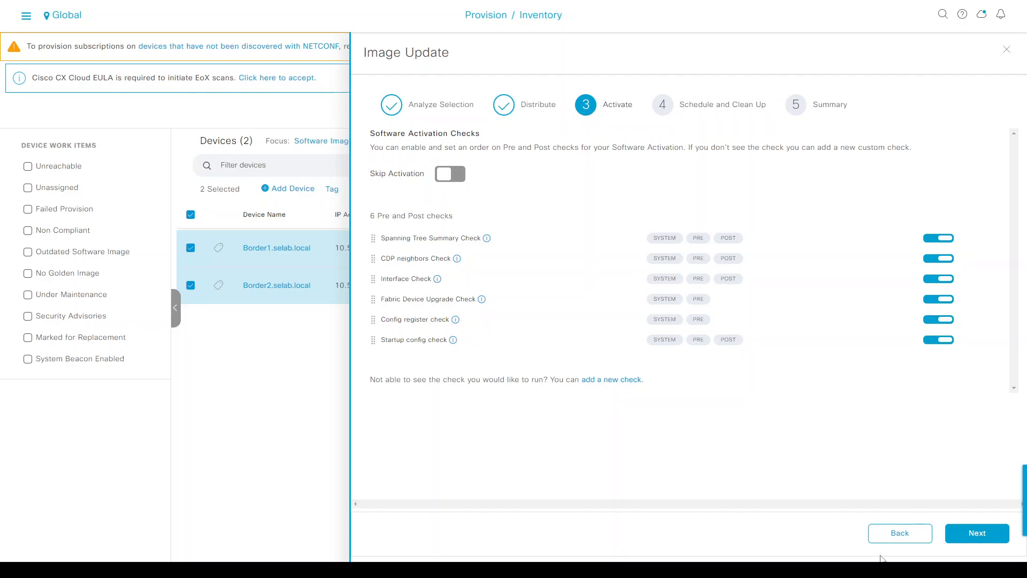
{"action": "left_click", "coordinate": [890, 542]}
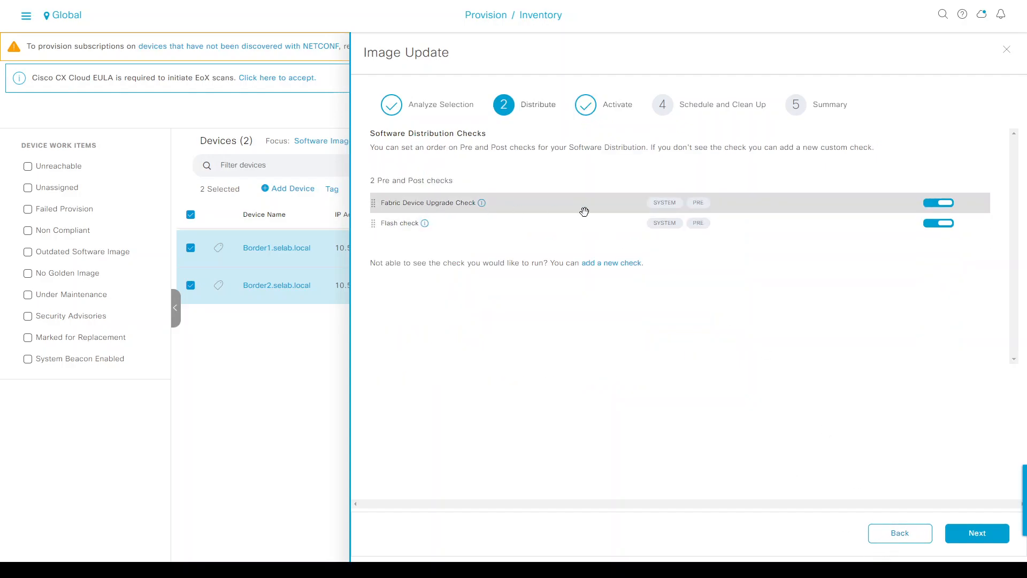
{"action": "left_click", "coordinate": [975, 540]}
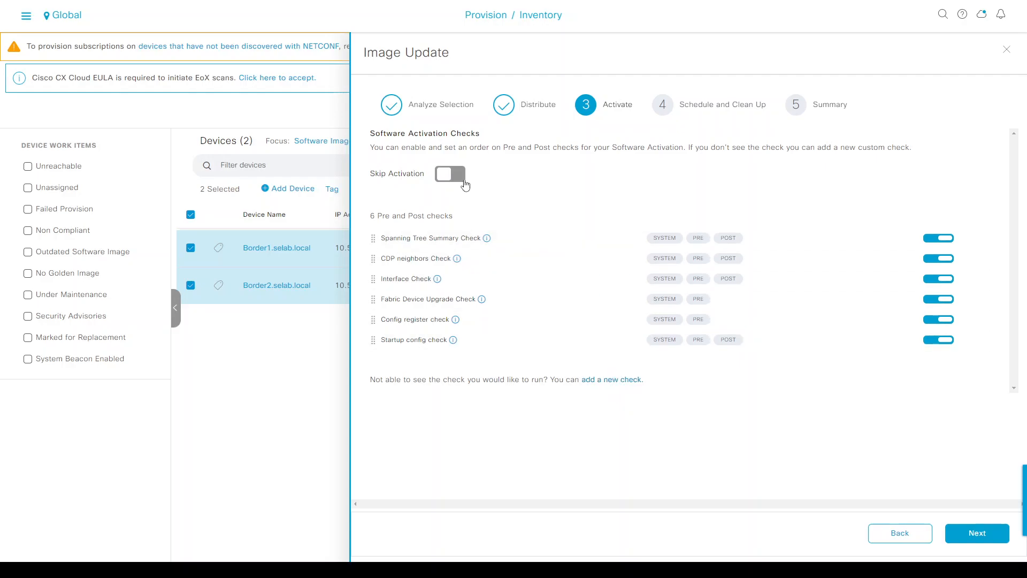
{"action": "left_click", "coordinate": [974, 537]}
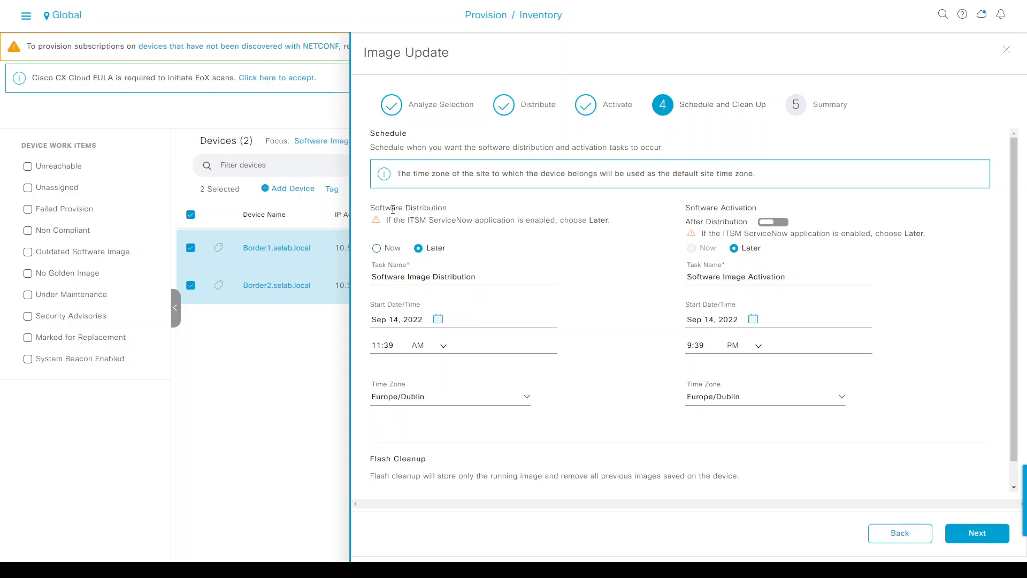
Set distribution to Now, activation to After Distribution, and enable flash cleanup after activation.
{"action": "left_click", "coordinate": [377, 249]}
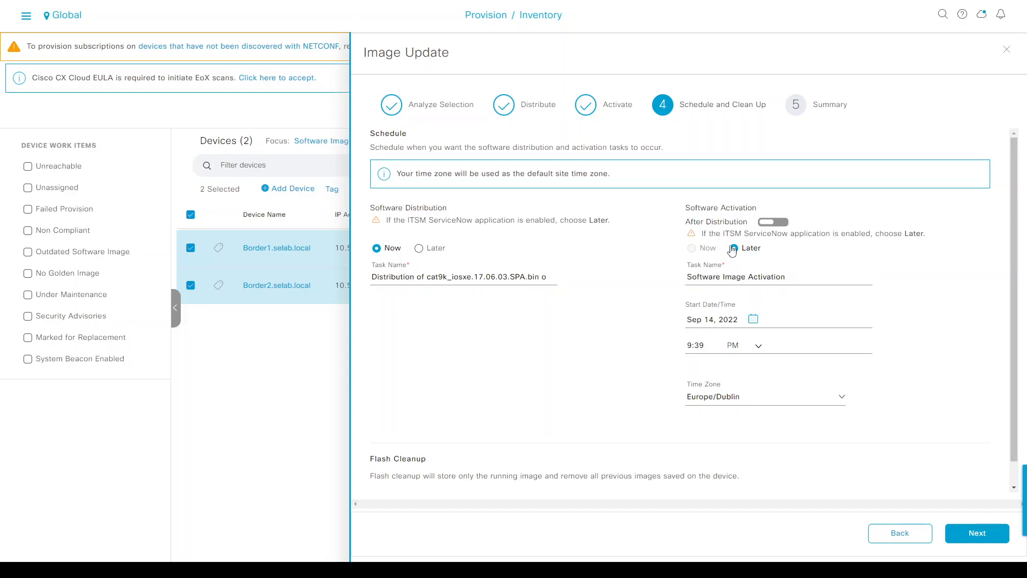
{"action": "left_click", "coordinate": [770, 228]}
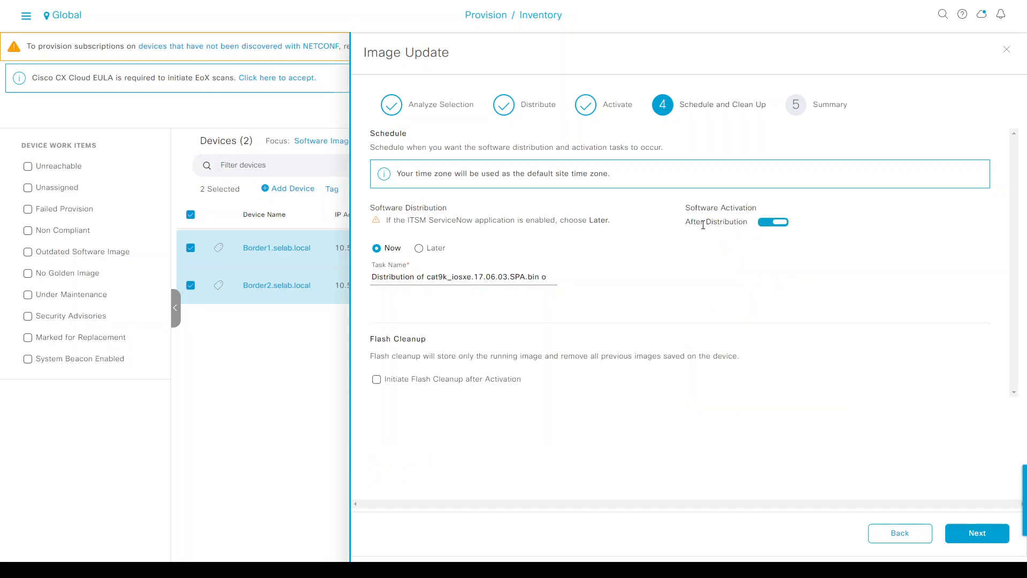
{"action": "left_click", "coordinate": [378, 381]}
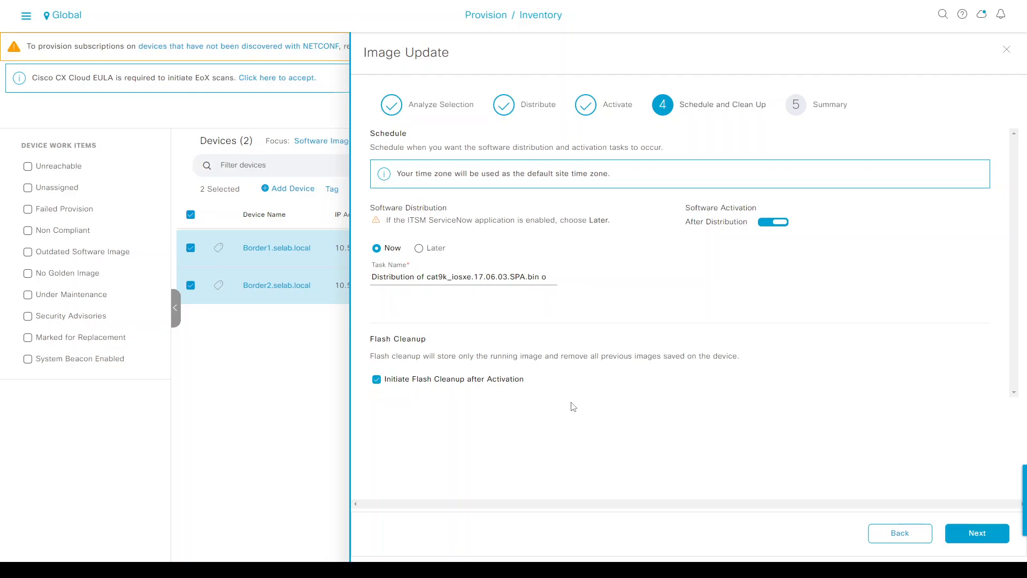
Review the summary, submit and confirm the 17.06.03 update, then deselect both switches.
{"action": "left_click", "coordinate": [975, 539]}
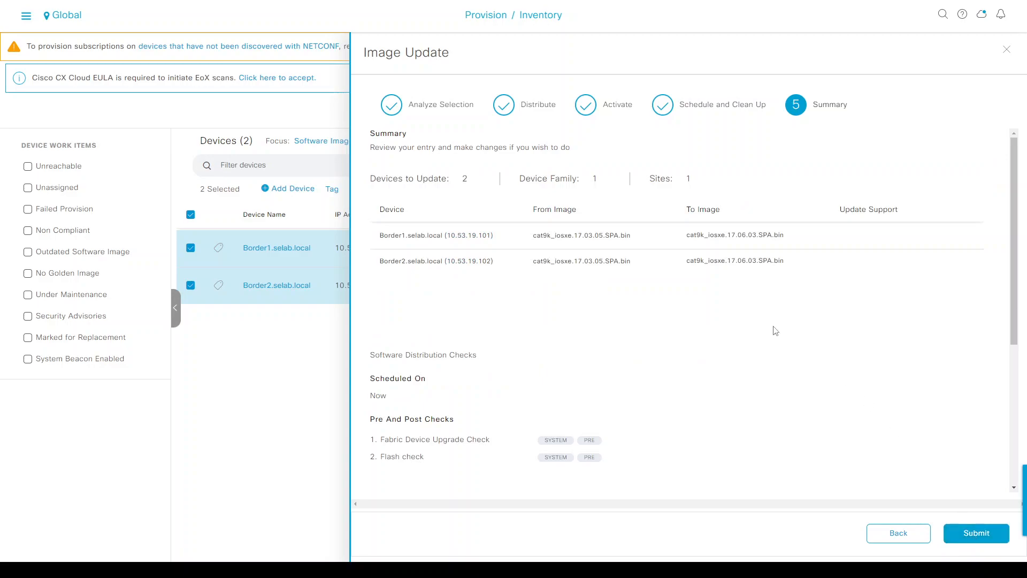
{"action": "scroll", "coordinate": [723, 285], "scroll_direction": "down", "scroll_amount": 5}
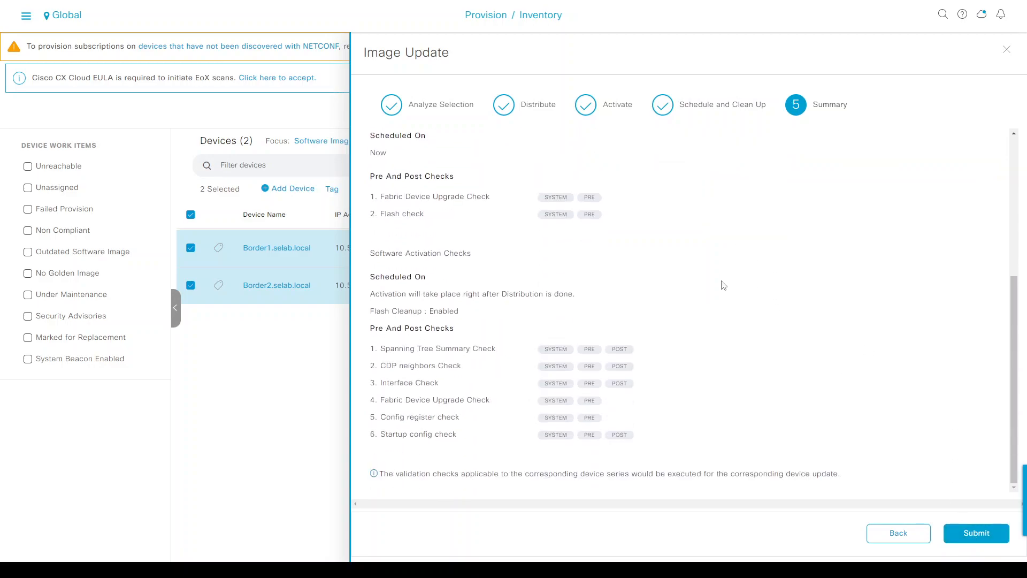
{"action": "scroll", "coordinate": [723, 285], "scroll_direction": "up", "scroll_amount": 5}
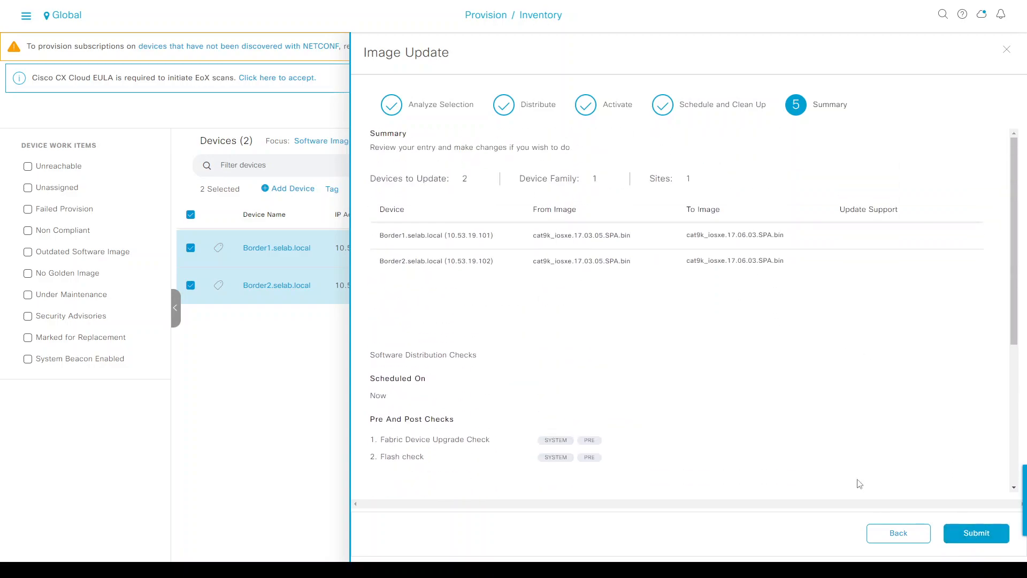
{"action": "left_click", "coordinate": [977, 534]}
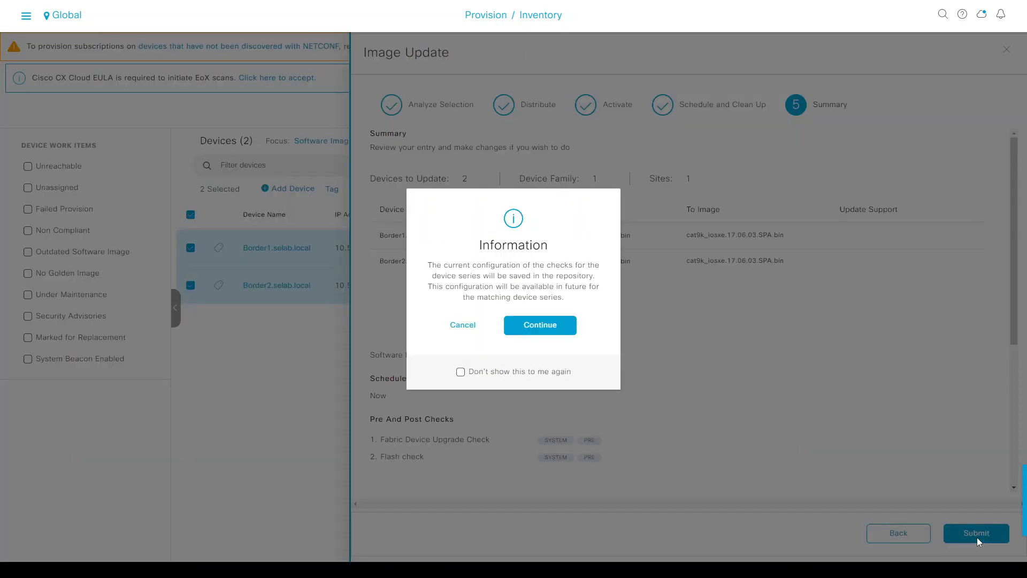
{"action": "left_click", "coordinate": [549, 332]}
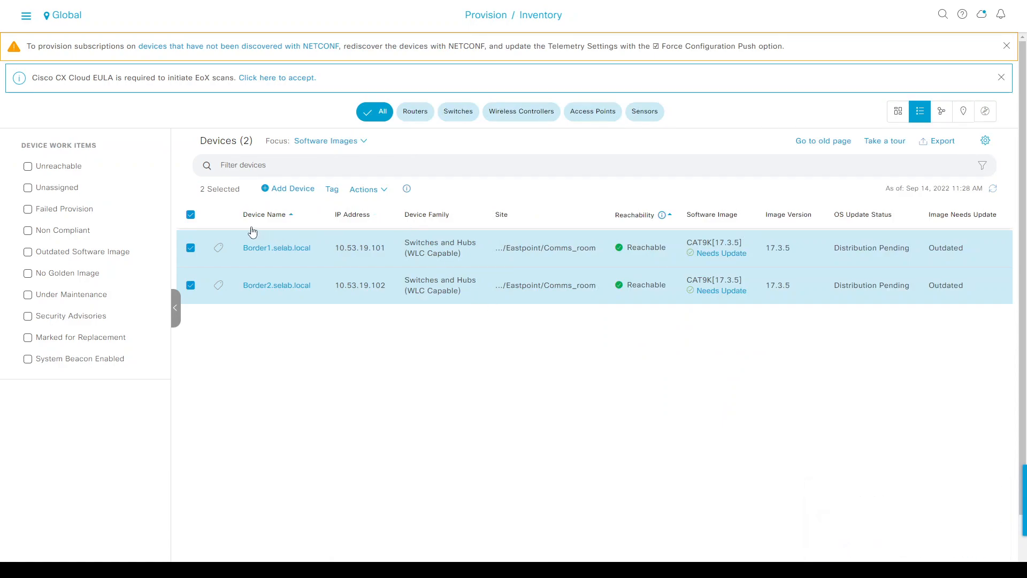
{"action": "left_click", "coordinate": [190, 216]}
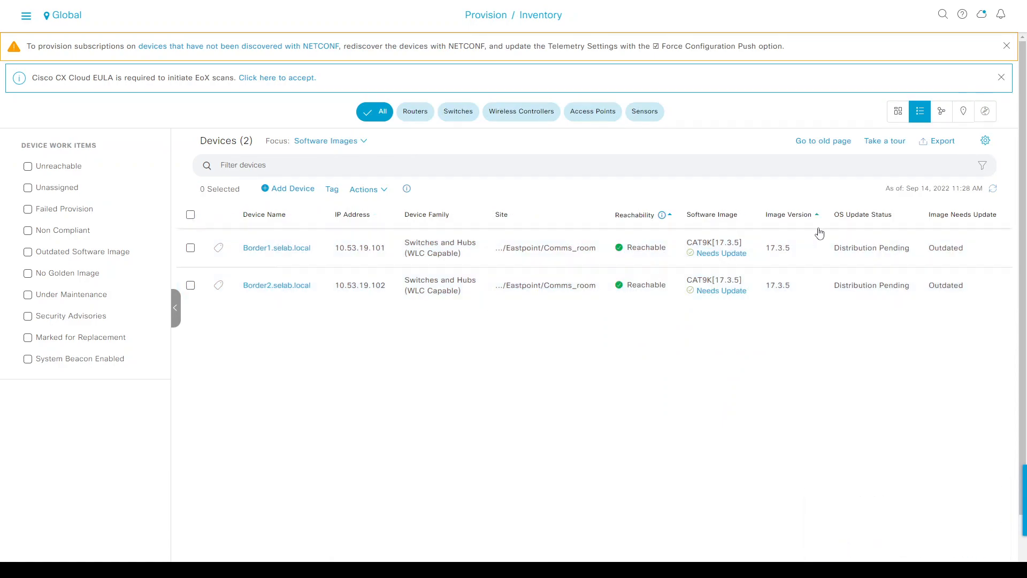
Refresh the inventory and open Actions > Software Image > Image Update Status.
{"action": "left_click", "coordinate": [993, 190]}
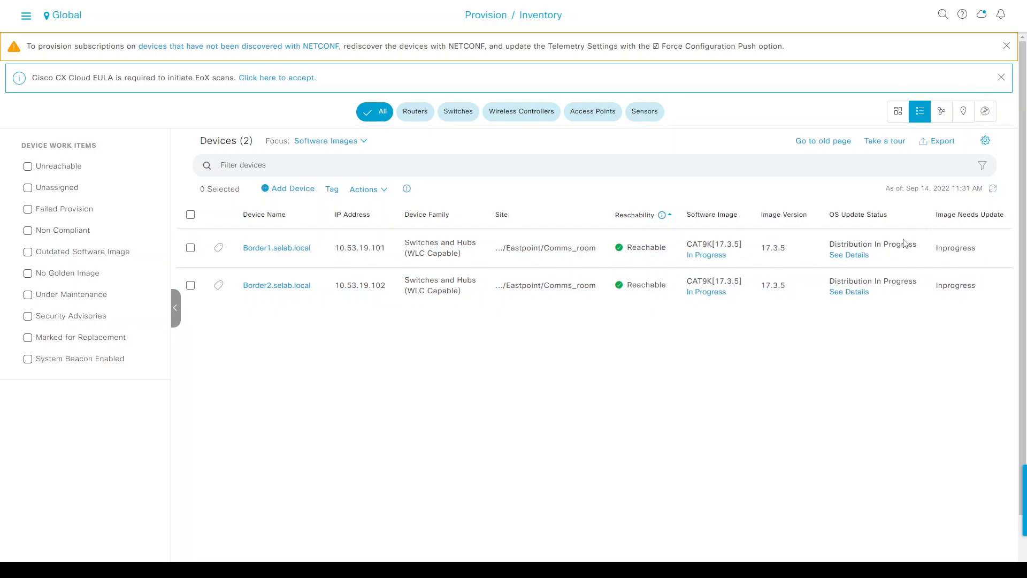
{"action": "left_click_drag", "start_coordinate": [837, 245], "coordinate": [909, 245]}
{"action": "left_click", "coordinate": [894, 244]}
{"action": "left_click", "coordinate": [359, 190]}
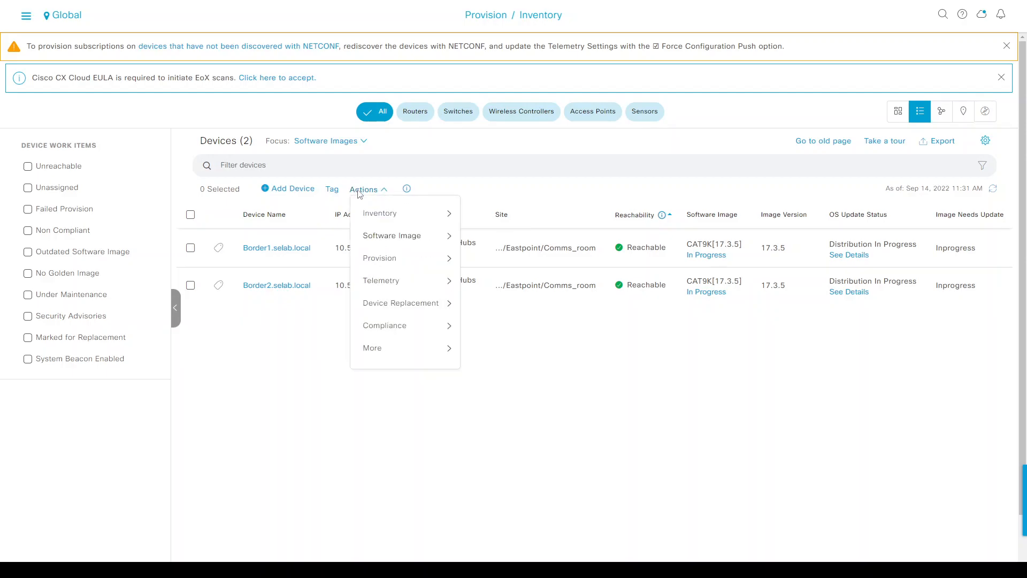
{"action": "mouse_move", "coordinate": [396, 240]}
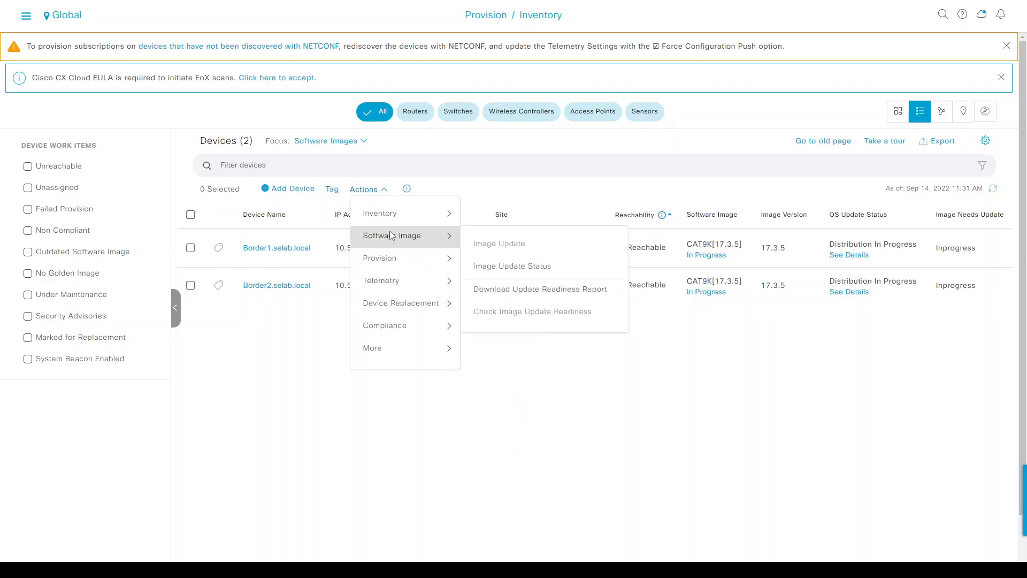
{"action": "left_click", "coordinate": [507, 272]}
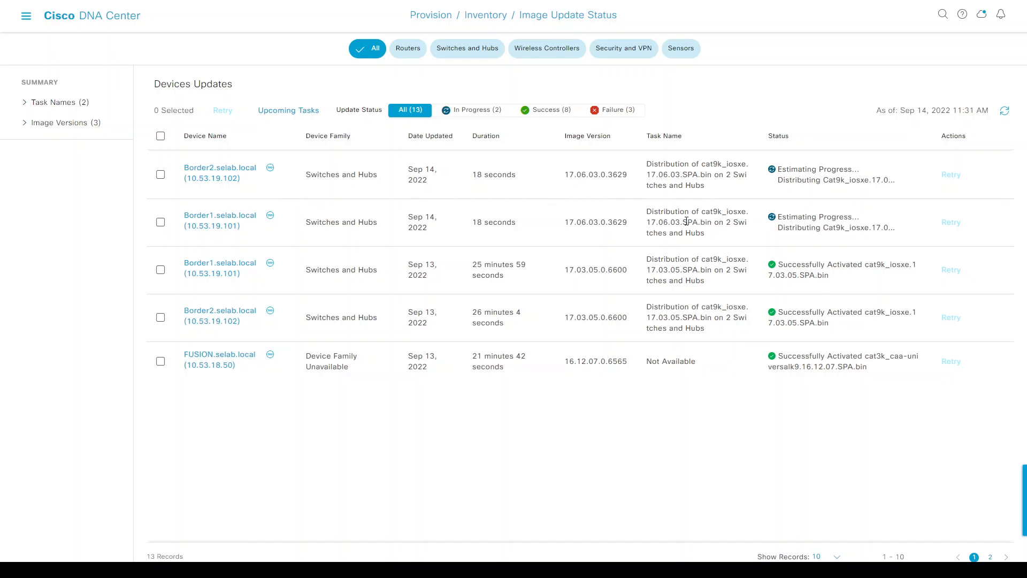
Open Border1's image update details and expand its distribution and activation sub-steps.
{"action": "left_click_drag", "start_coordinate": [790, 221], "coordinate": [826, 226]}
{"action": "left_click", "coordinate": [818, 220]}
{"action": "left_click_drag", "start_coordinate": [802, 171], "coordinate": [822, 172]}
{"action": "left_click", "coordinate": [218, 224]}
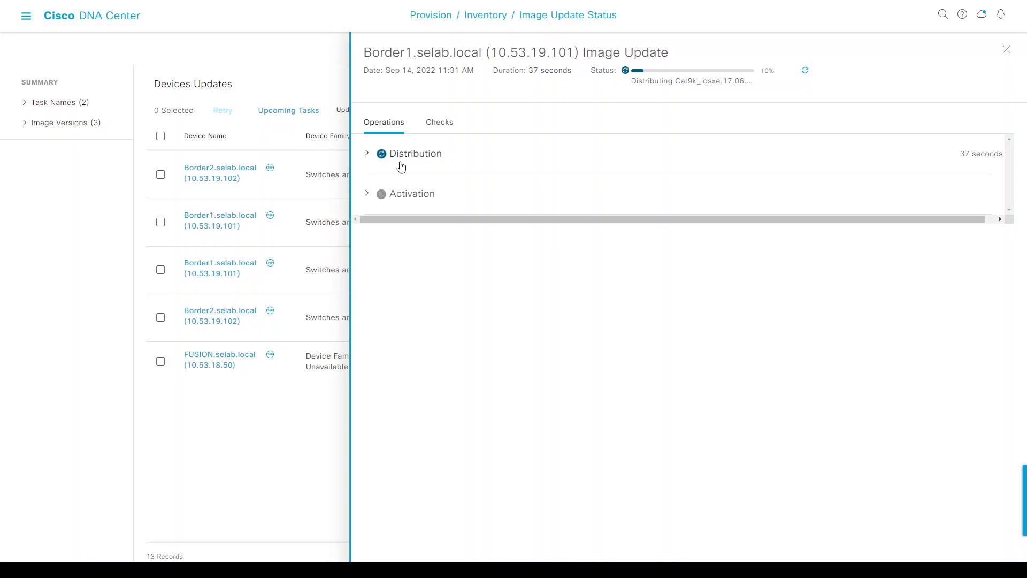
{"action": "left_click", "coordinate": [367, 154]}
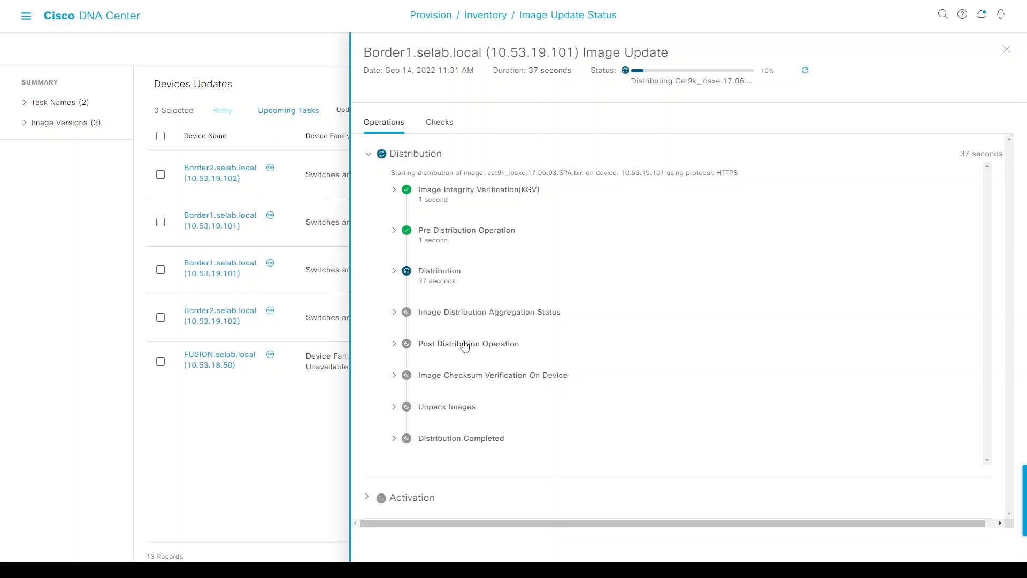
{"action": "left_click", "coordinate": [367, 498]}
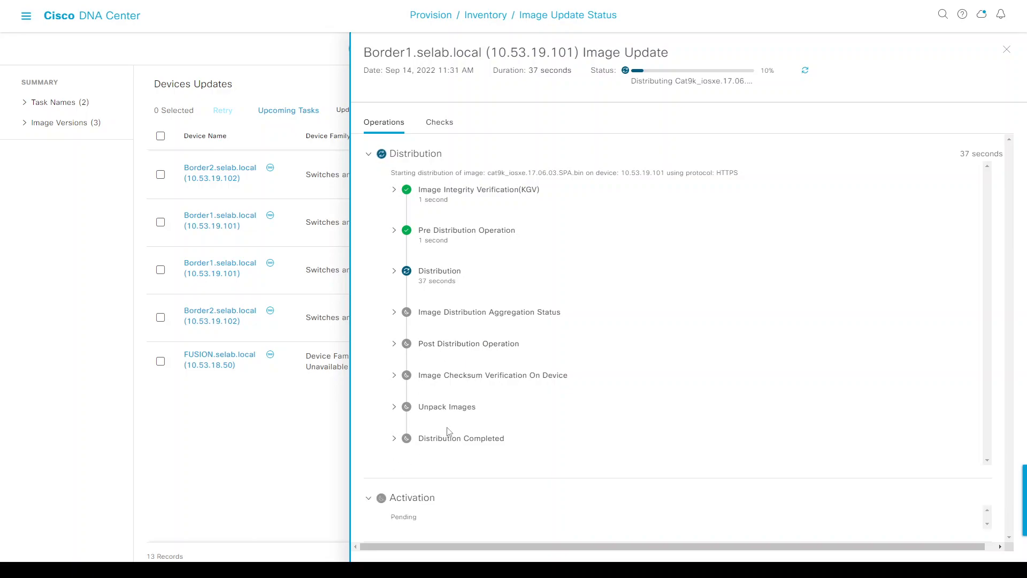
{"action": "left_click", "coordinate": [367, 498]}
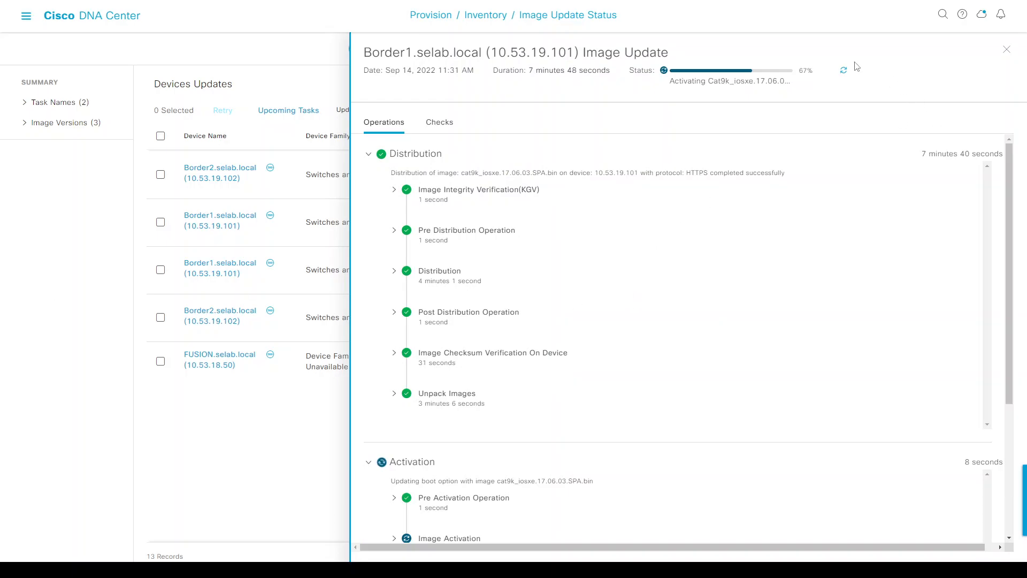
Refresh Border1's progress and recheck distribution and activation sub-steps before returning to MobaXterm.
{"action": "left_click", "coordinate": [844, 70]}
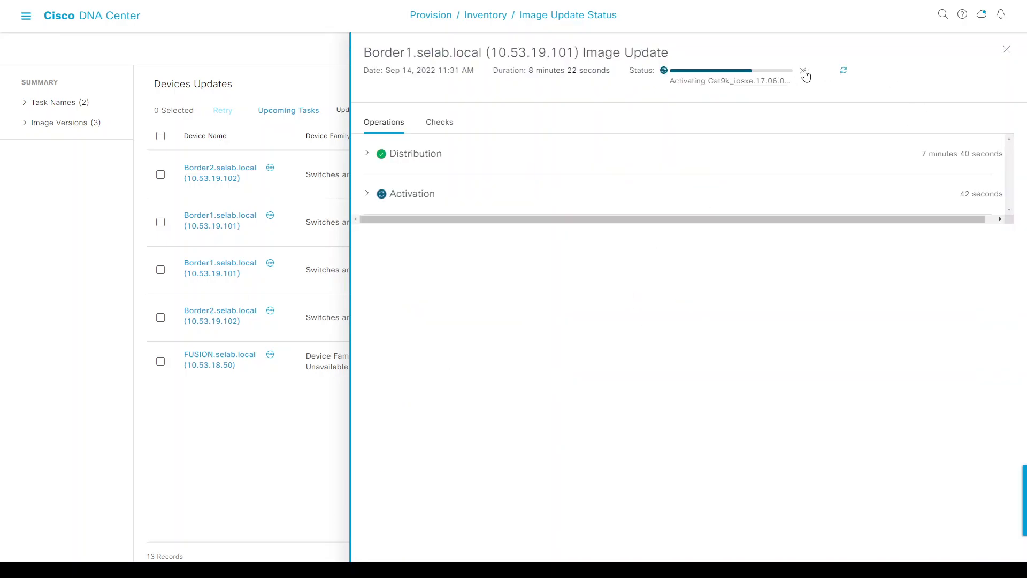
{"action": "left_click", "coordinate": [367, 156]}
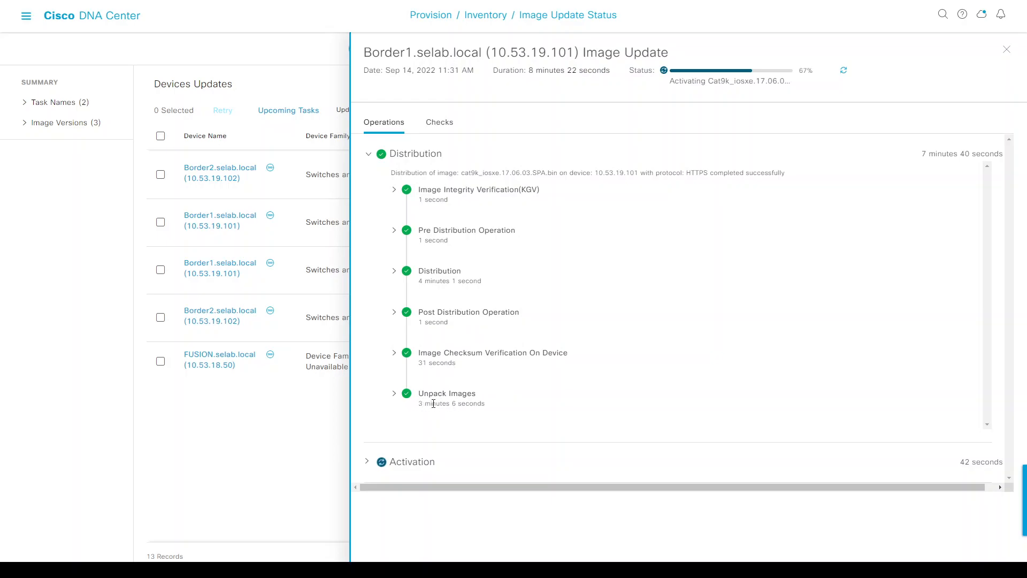
{"action": "left_click", "coordinate": [366, 462]}
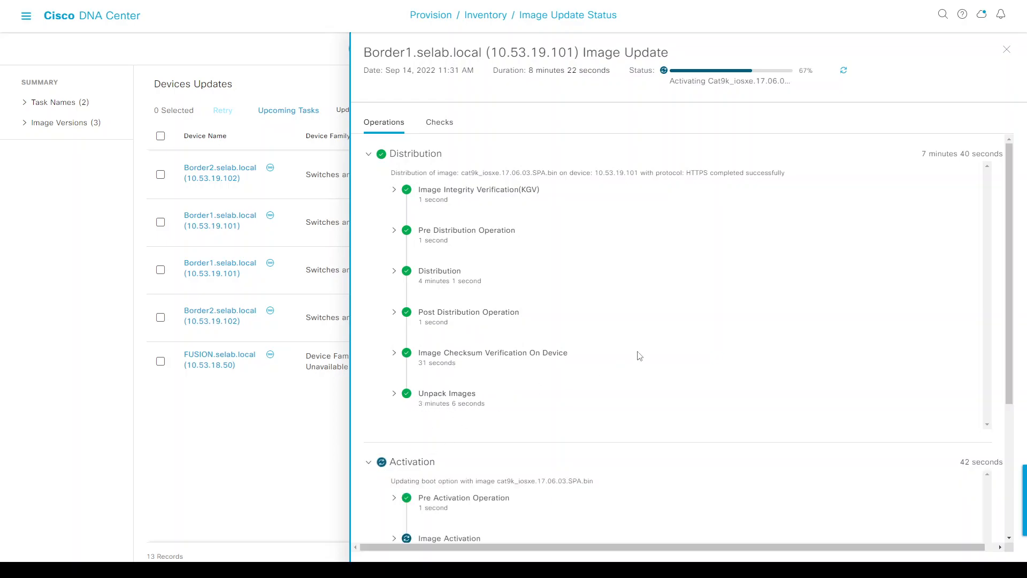
{"action": "scroll", "coordinate": [640, 356], "scroll_direction": "down", "scroll_amount": 3}
{"action": "scroll", "coordinate": [640, 356], "scroll_direction": "down", "scroll_amount": 1}
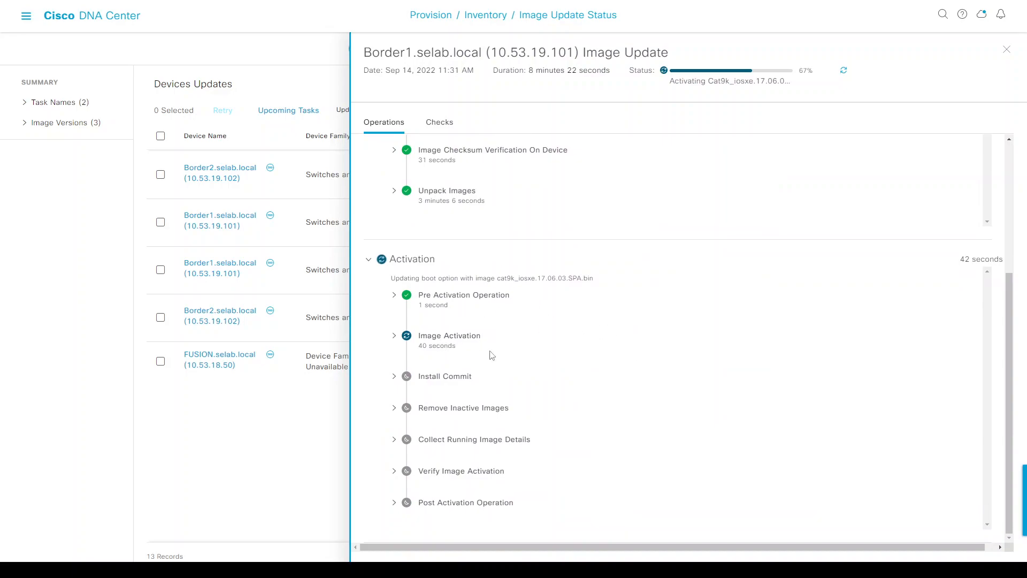
{"action": "key", "text": "alt+Tab"}
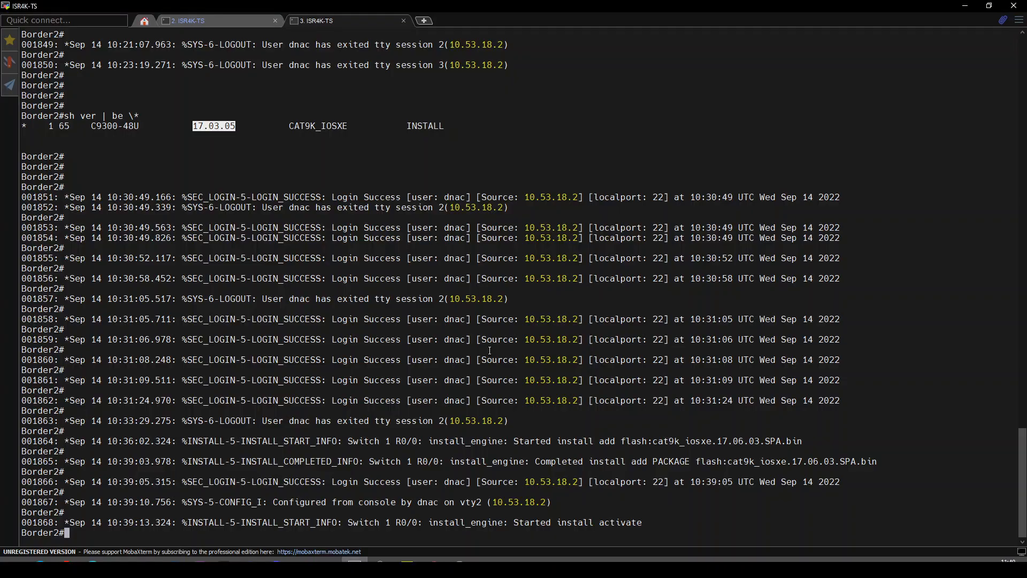
Confirm the 'Started install activate' message in Border1's console log.
{"action": "left_click", "coordinate": [221, 20]}
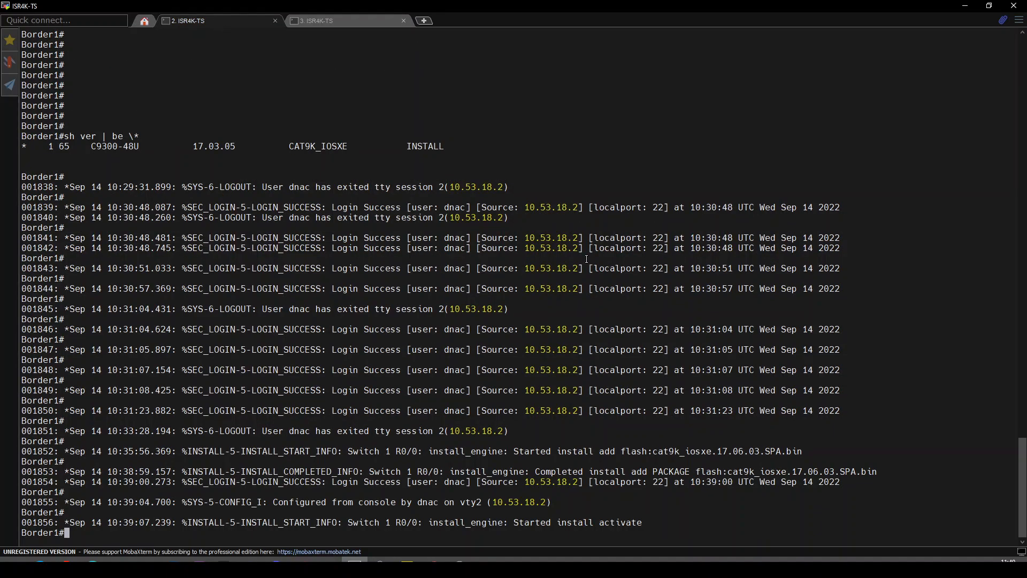
{"action": "left_click_drag", "start_coordinate": [524, 526], "coordinate": [612, 524]}
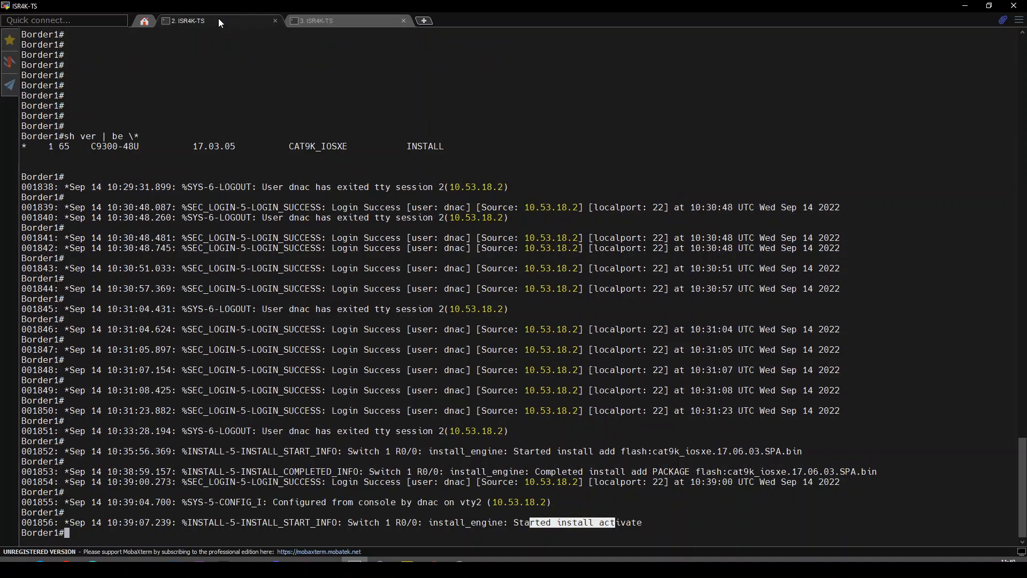
{"action": "key", "text": "alt+Tab"}
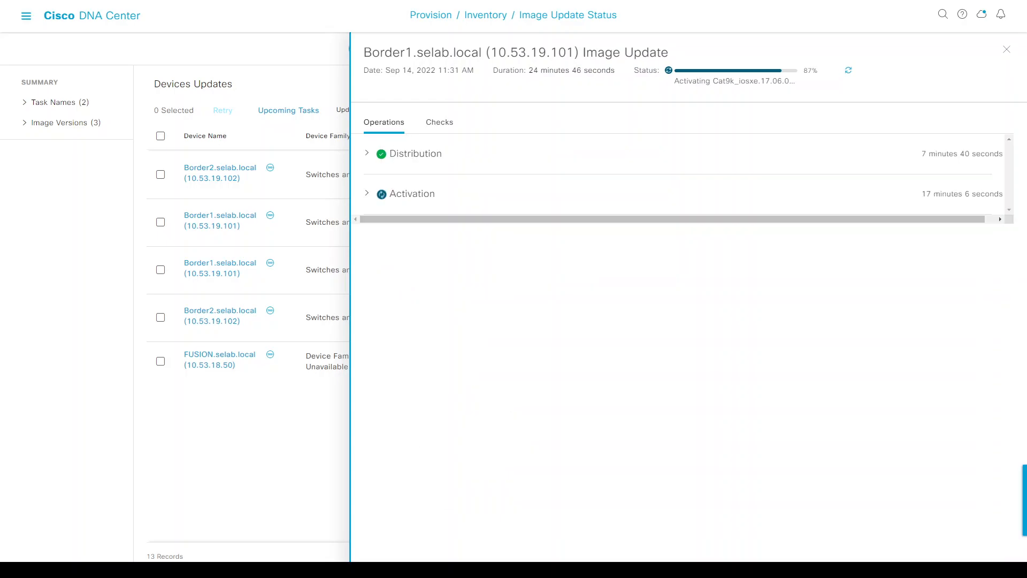
Refresh Border1's update twice and review activation at 87%: install committed, inactive images being removed.
{"action": "left_click", "coordinate": [848, 71]}
{"action": "left_click", "coordinate": [367, 196]}
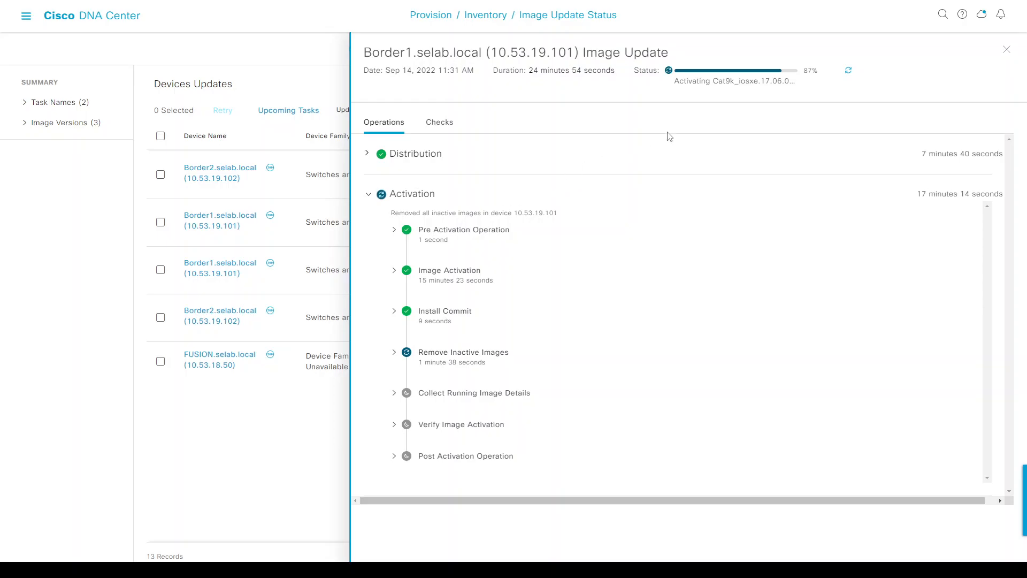
{"action": "left_click", "coordinate": [848, 71]}
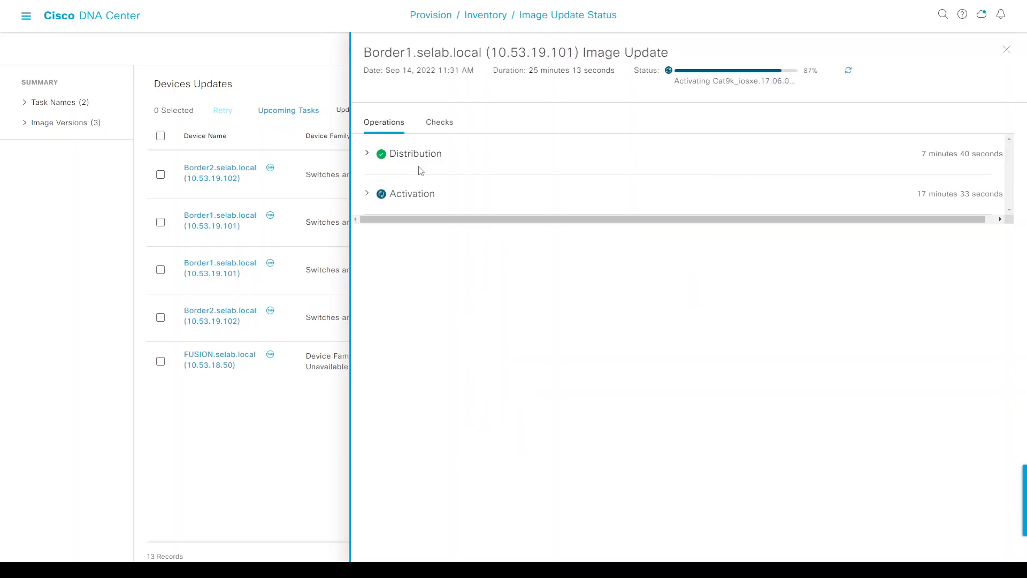
{"action": "left_click", "coordinate": [366, 199]}
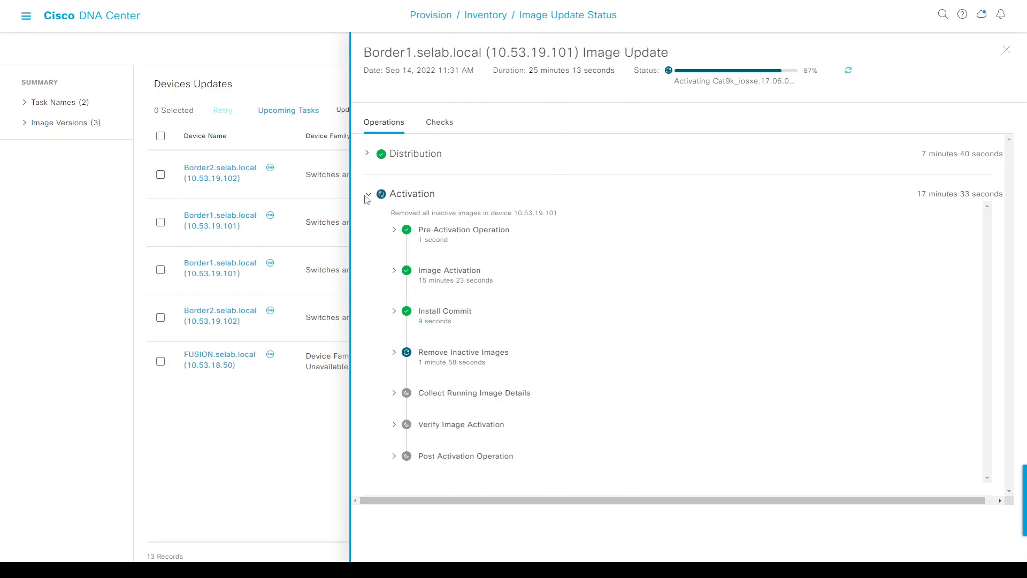
{"action": "key", "text": "alt+Tab"}
{"action": "scroll", "coordinate": [517, 343], "scroll_direction": "up", "scroll_amount": 20}
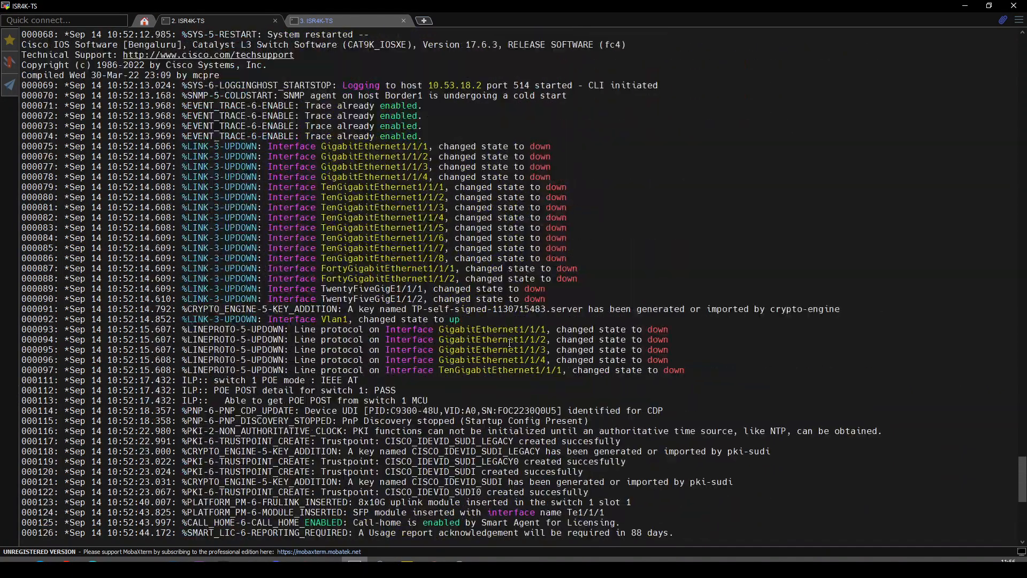
Review Border1's reload log: MCU upgrade completed, 17.6.3 boot banner, and install remove completed.
{"action": "scroll", "coordinate": [515, 343], "scroll_direction": "up", "scroll_amount": 10}
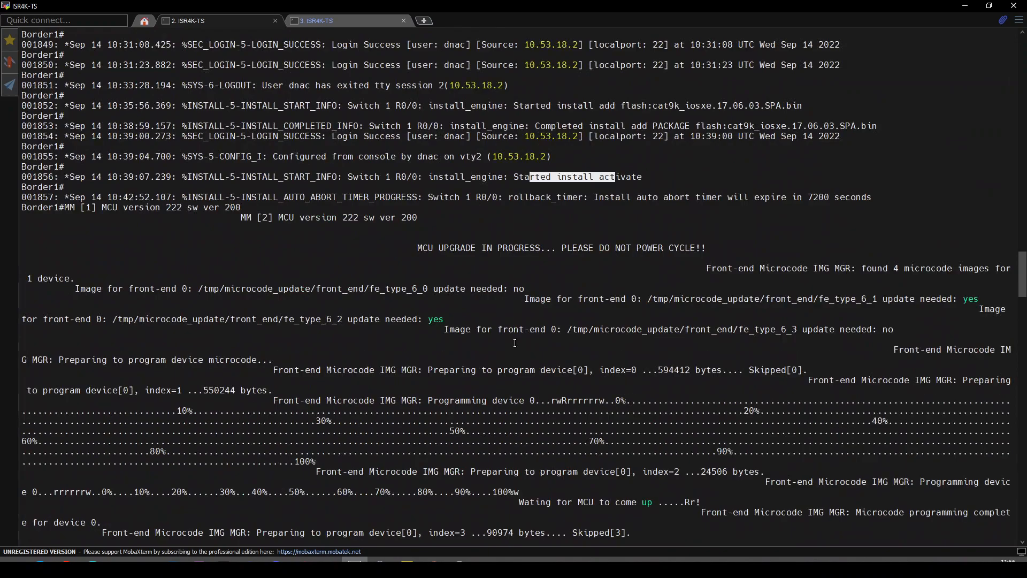
{"action": "left_click", "coordinate": [530, 179]}
{"action": "left_click_drag", "start_coordinate": [520, 178], "coordinate": [588, 179]}
{"action": "left_click_drag", "start_coordinate": [418, 249], "coordinate": [443, 249]}
{"action": "left_click", "coordinate": [424, 249]}
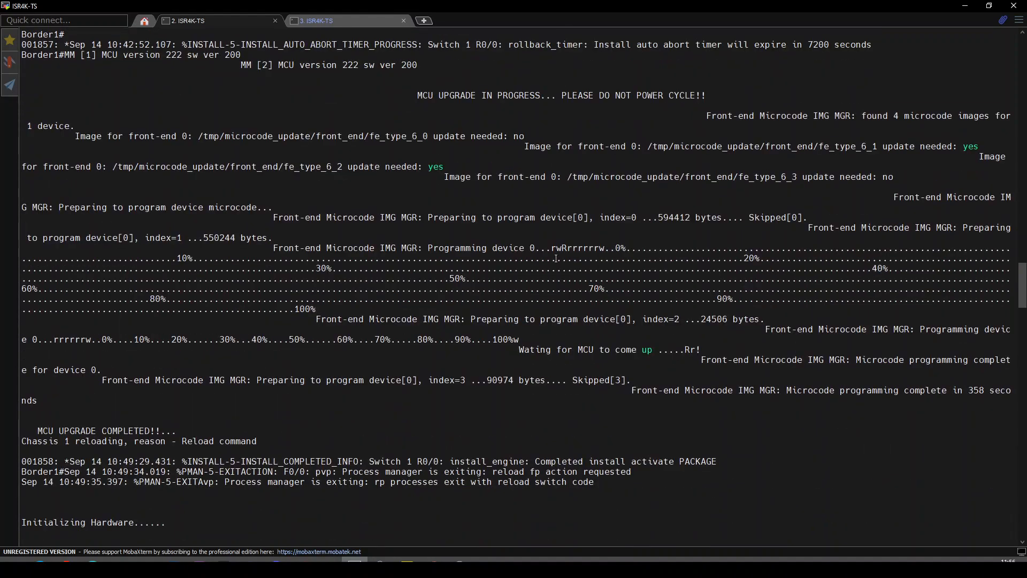
{"action": "left_click_drag", "start_coordinate": [618, 248], "coordinate": [712, 298]}
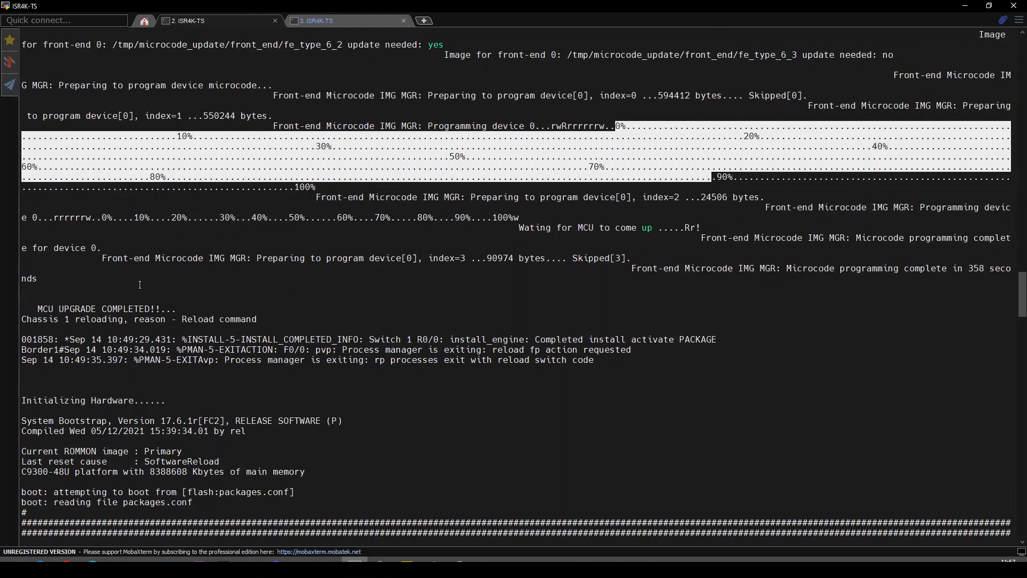
{"action": "mouse_move", "coordinate": [49, 310]}
{"action": "left_mouse_down"}
{"action": "mouse_move", "coordinate": [88, 312]}
{"action": "mouse_move", "coordinate": [60, 309]}
{"action": "left_mouse_up"}
{"action": "left_click", "coordinate": [85, 311]}
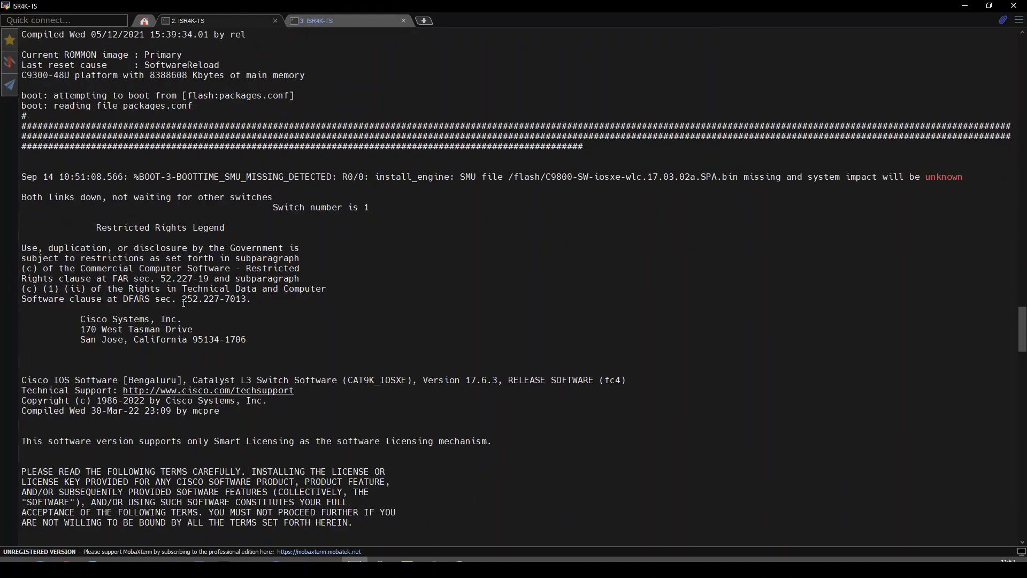
{"action": "left_click_drag", "start_coordinate": [466, 350], "coordinate": [501, 350]}
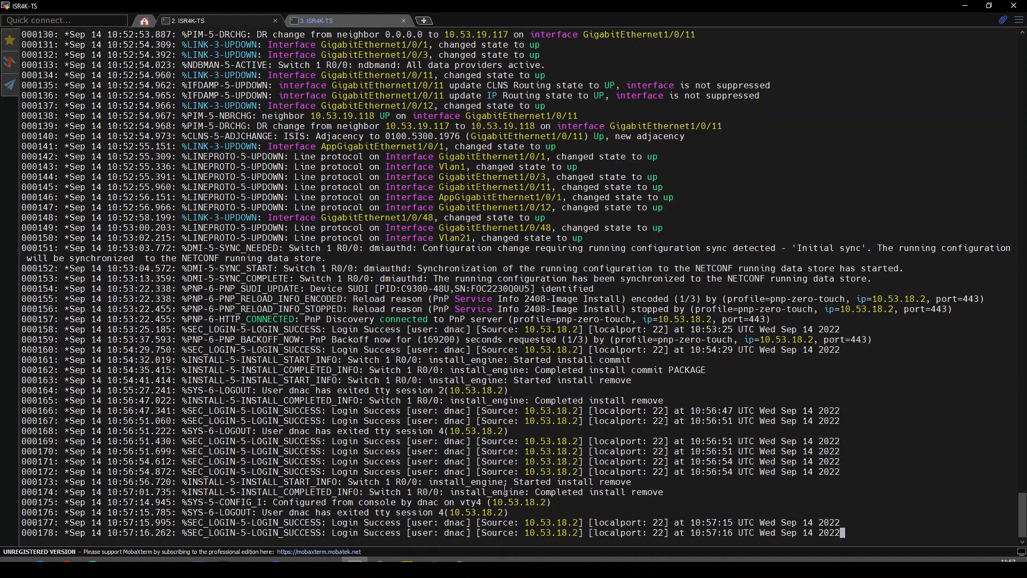
{"action": "left_click_drag", "start_coordinate": [538, 492], "coordinate": [659, 481]}
{"action": "left_click", "coordinate": [581, 482]}
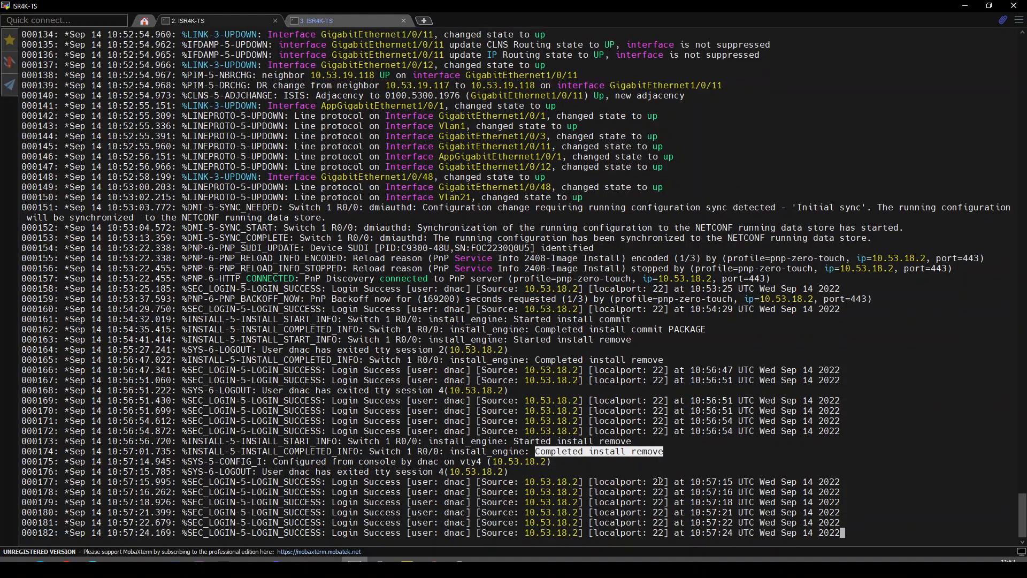
Enter privileged mode on Border1 with en and the enable password.
{"action": "key", "text": "Return"}
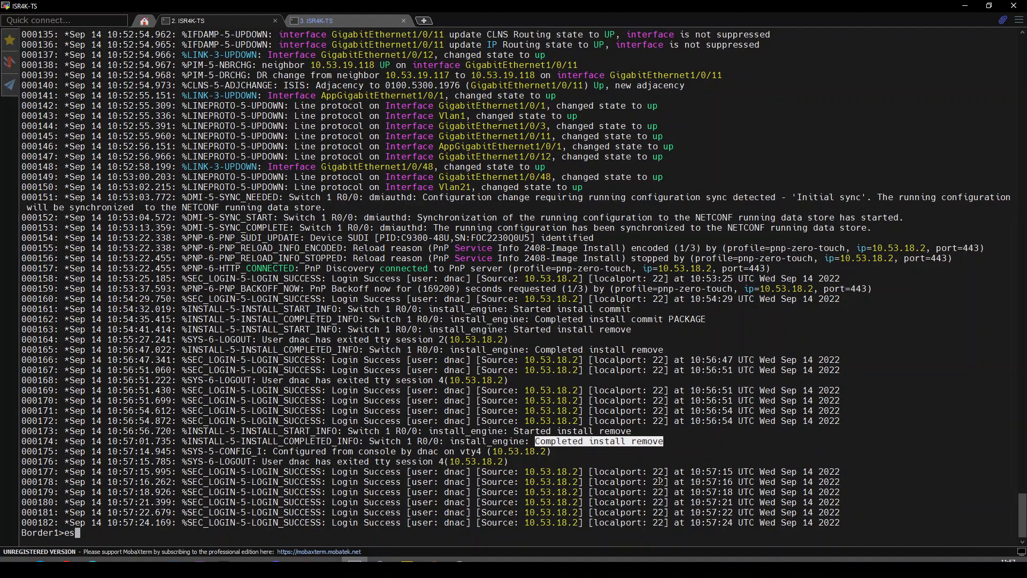
{"action": "key", "text": "Return"}
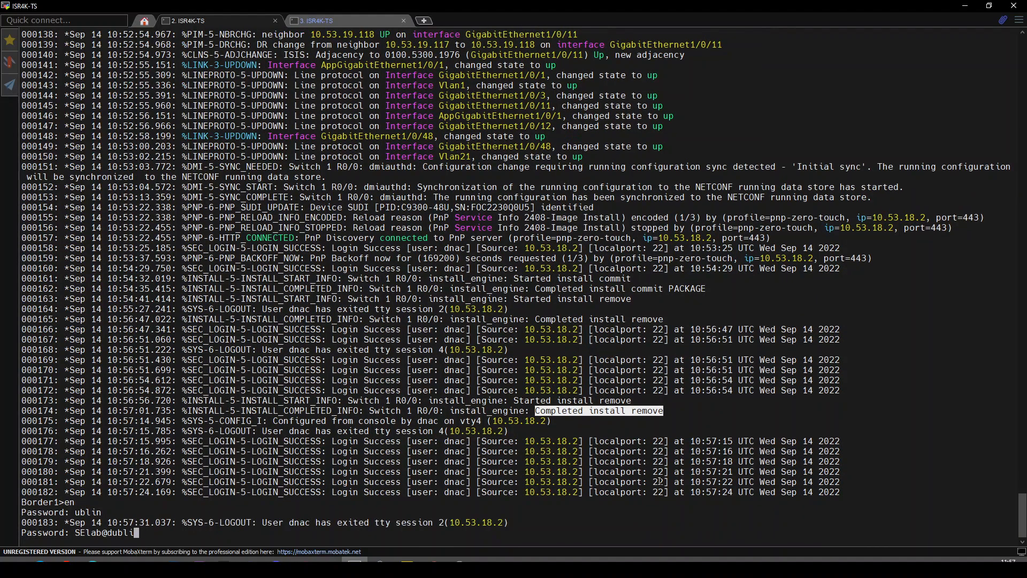
{"action": "key", "text": "Return"}
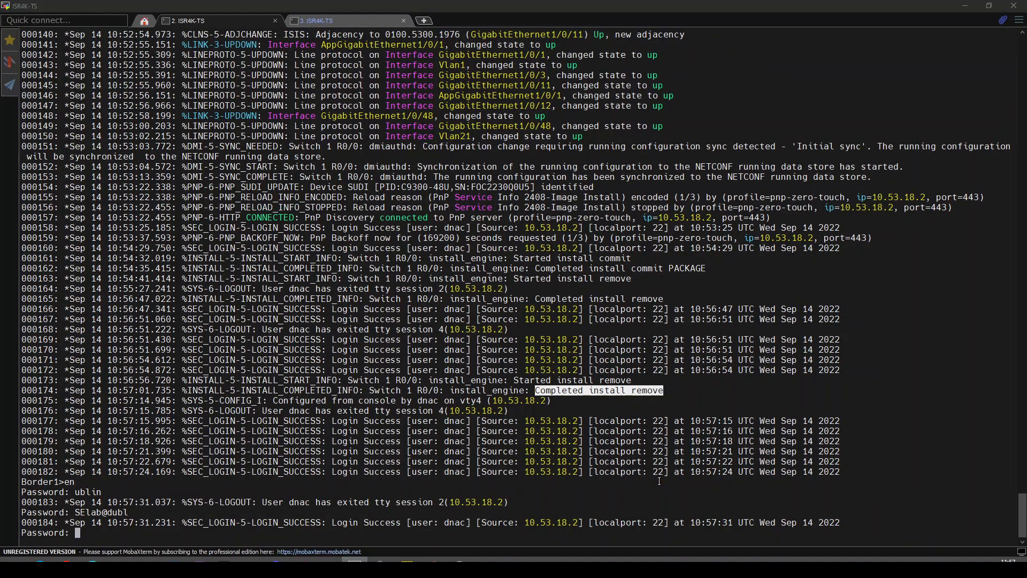
{"action": "key", "text": "alt+Tab"}
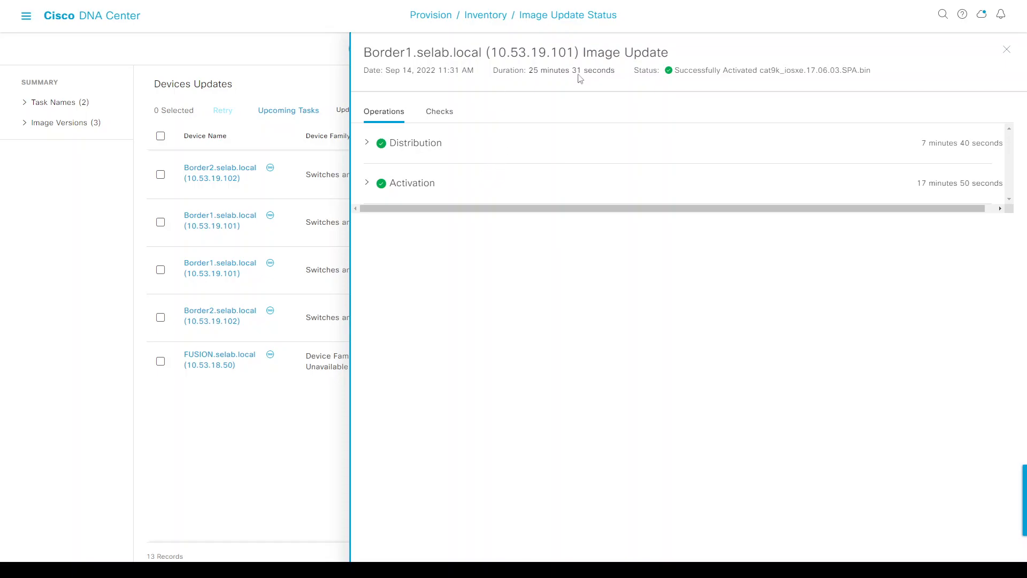
Expand Border1's completed Activation steps, then show its pre- and post-upgrade Checks results.
{"action": "left_click", "coordinate": [367, 183]}
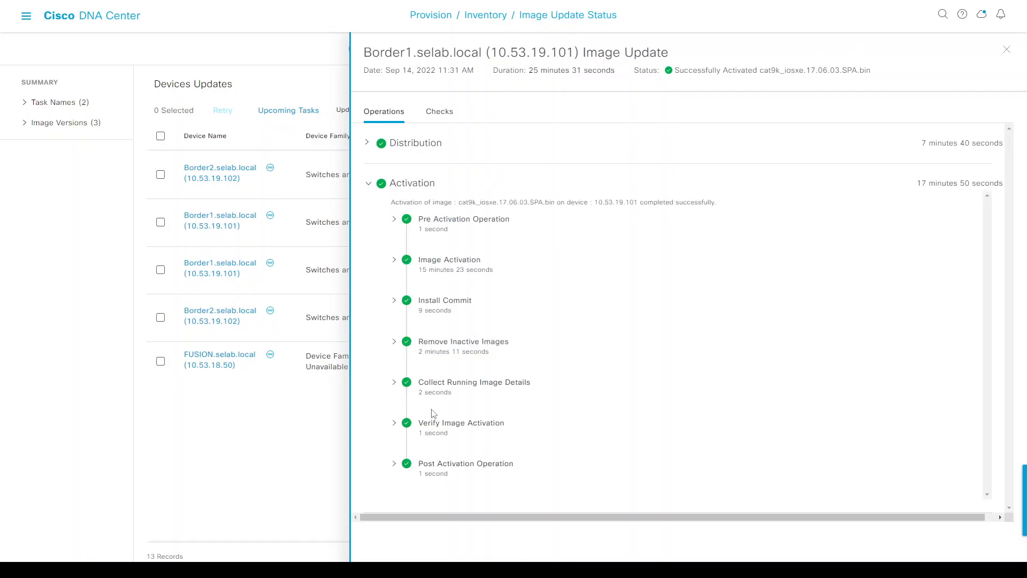
{"action": "left_click", "coordinate": [444, 116]}
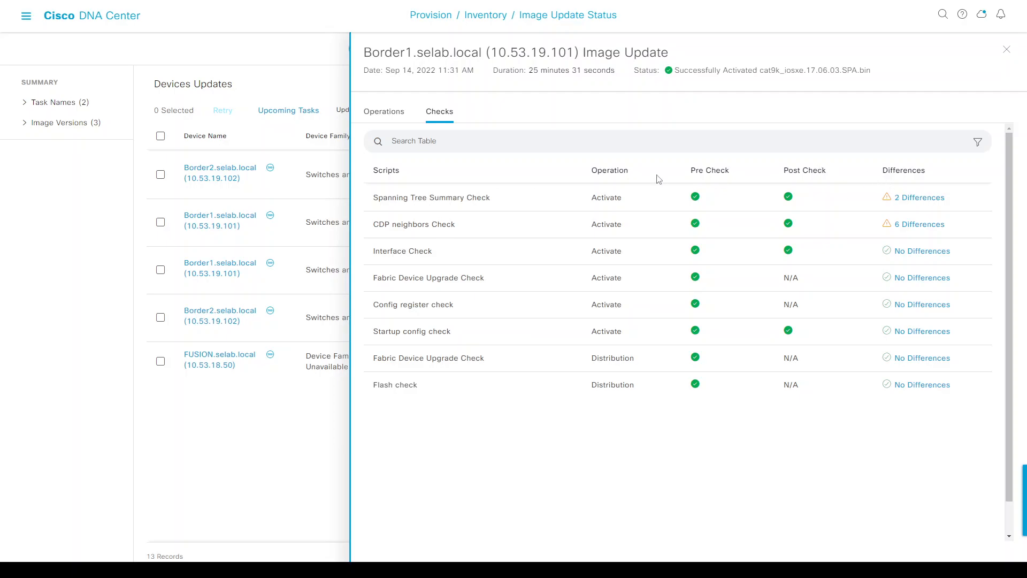
Compare the 2 Spanning Tree differences: pathcost method changed from short to long.
{"action": "left_click", "coordinate": [924, 198]}
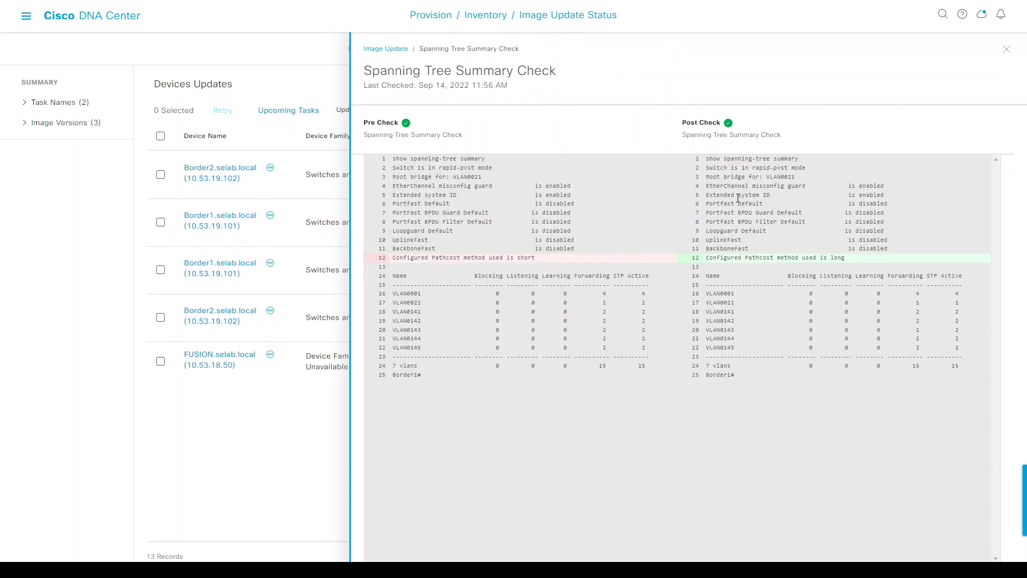
{"action": "left_click_drag", "start_coordinate": [418, 256], "coordinate": [512, 266]}
{"action": "left_click_drag", "start_coordinate": [788, 258], "coordinate": [843, 258]}
{"action": "left_click", "coordinate": [398, 53]}
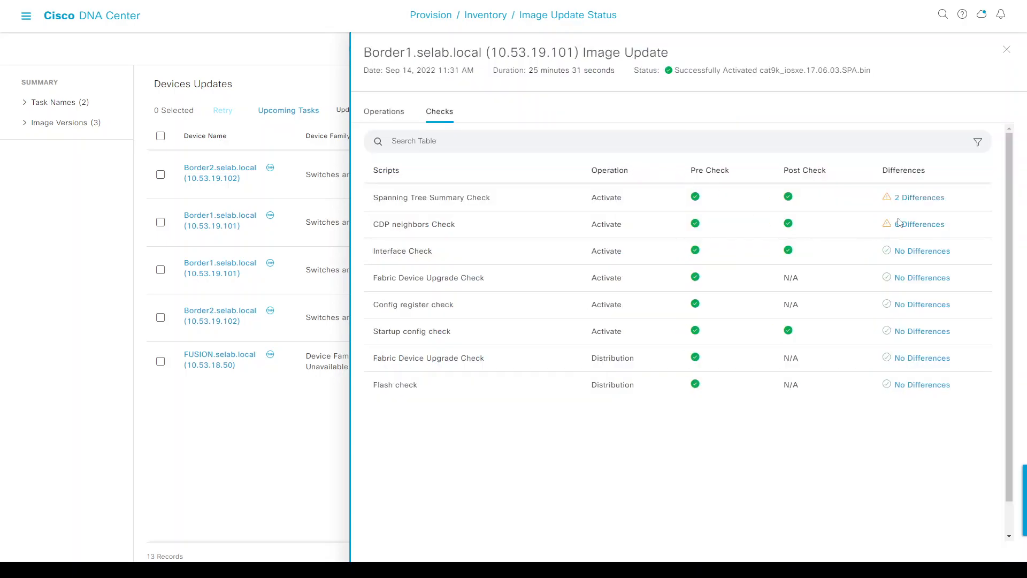
Compare the 6 CDP neighbor differences (holdtimes only), then close Border1's image update details.
{"action": "left_click", "coordinate": [915, 224]}
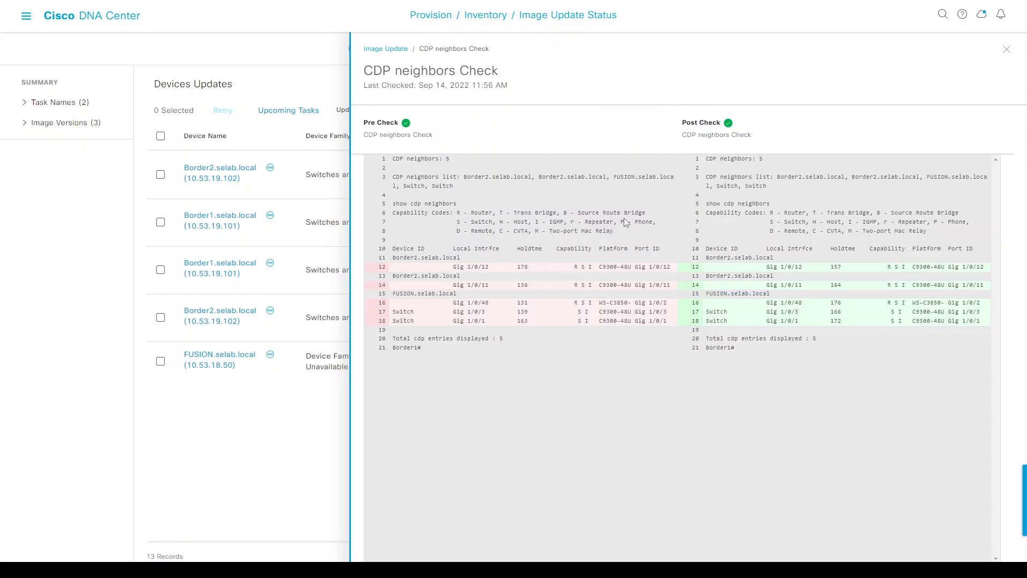
{"action": "double_click", "coordinate": [523, 266]}
{"action": "double_click", "coordinate": [836, 267]}
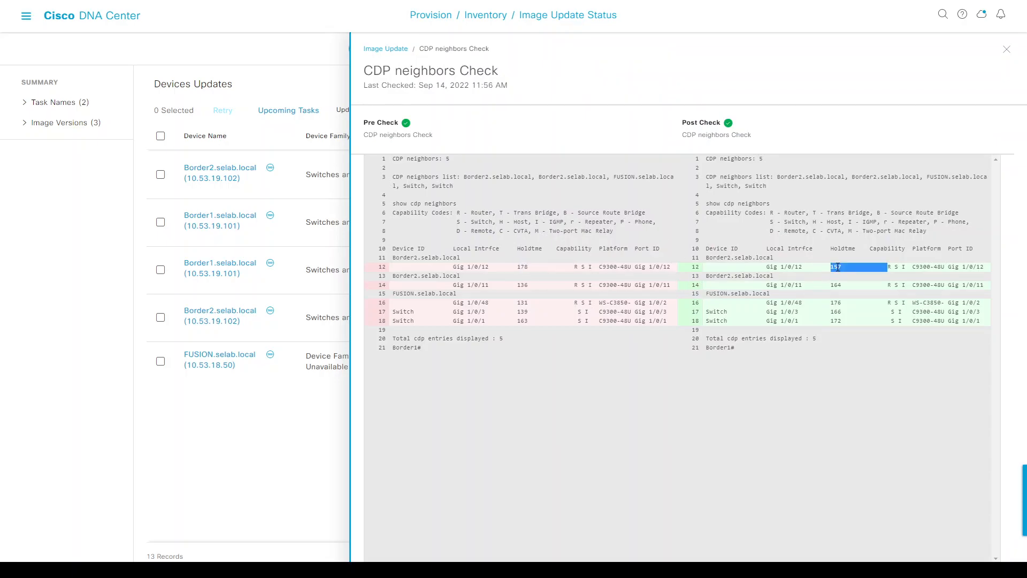
{"action": "double_click", "coordinate": [521, 285]}
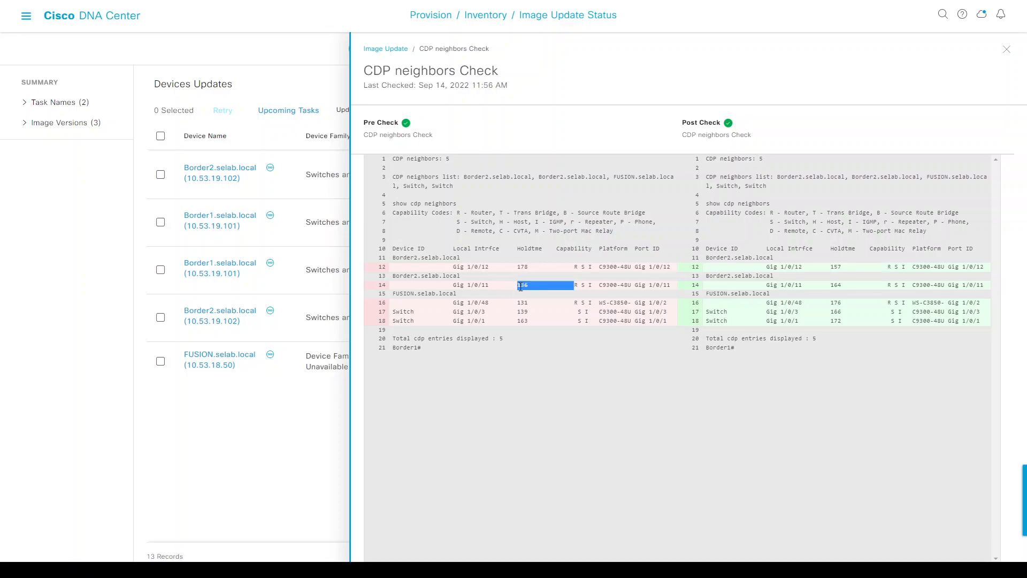
{"action": "left_click", "coordinate": [385, 48]}
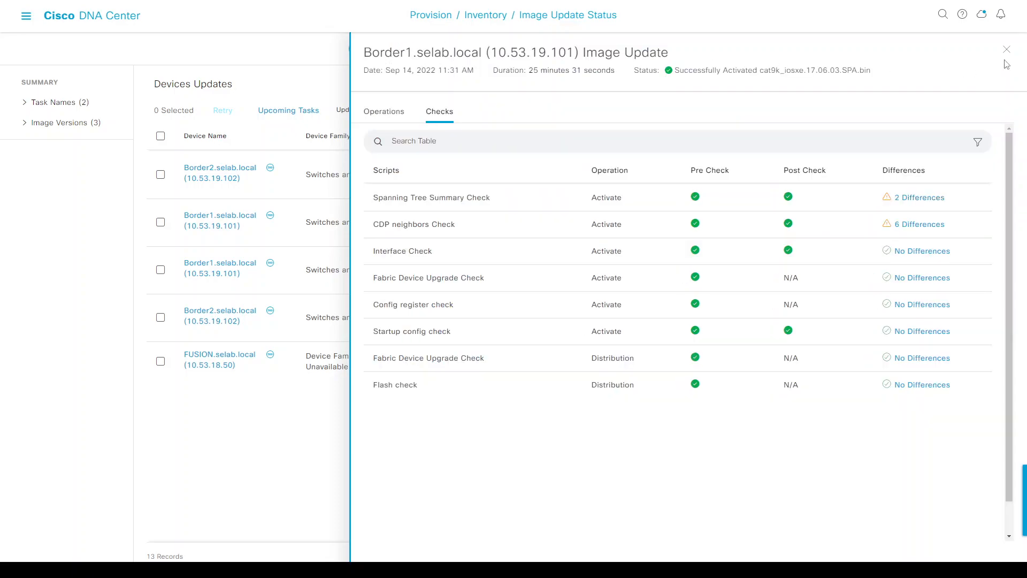
{"action": "left_click", "coordinate": [1008, 51]}
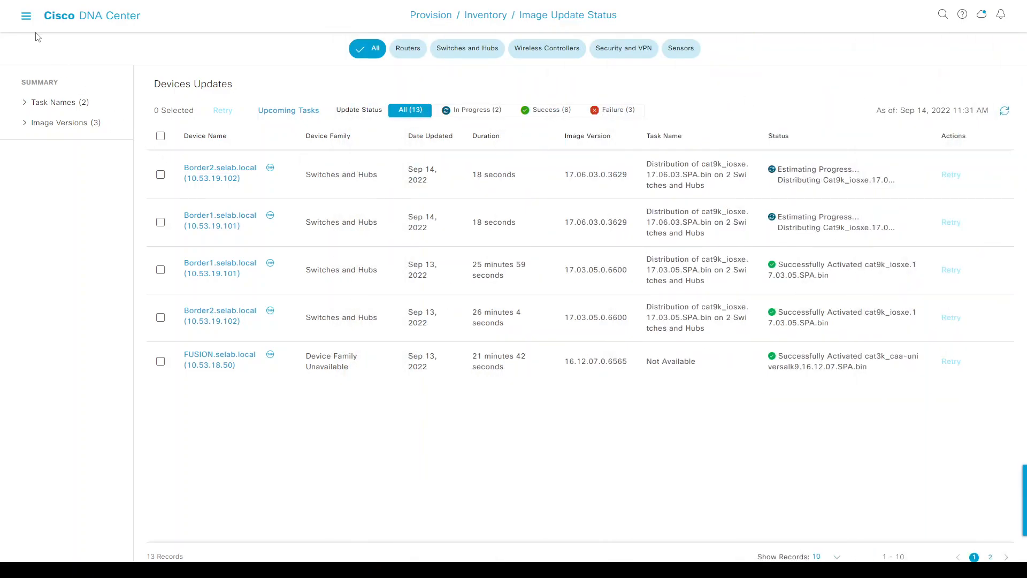
Refresh Provision > Inventory and confirm Border1 and Border2 show image version 17.6.3.
{"action": "left_click", "coordinate": [25, 15]}
{"action": "mouse_move", "coordinate": [57, 107]}
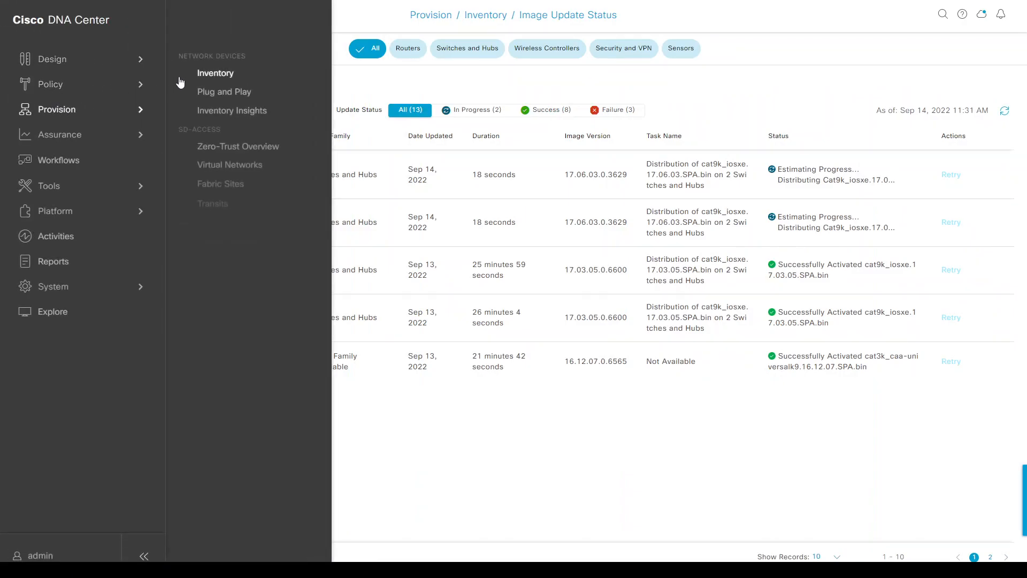
{"action": "left_click", "coordinate": [194, 73]}
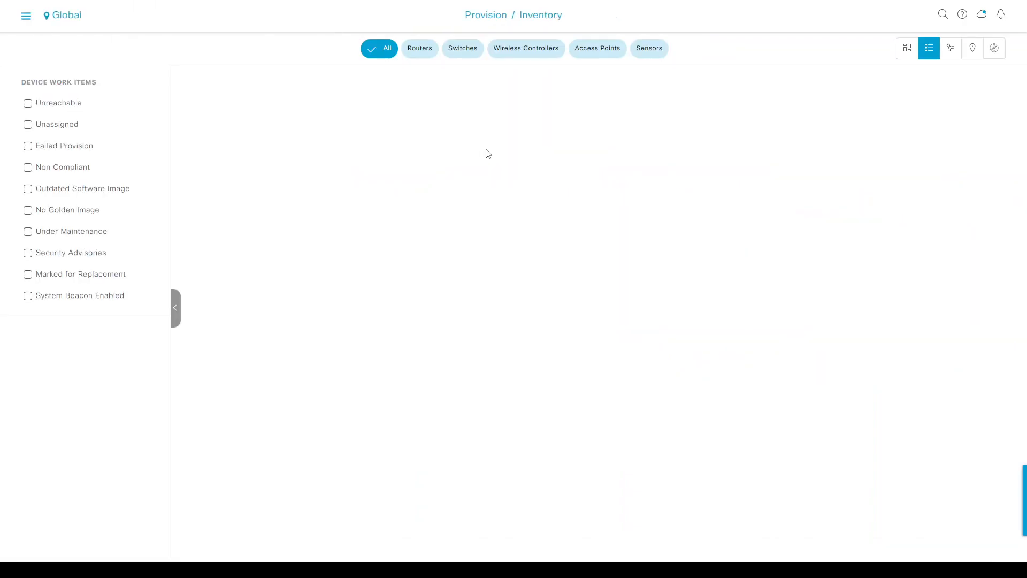
{"action": "left_click", "coordinate": [993, 159]}
{"action": "double_click", "coordinate": [798, 220]}
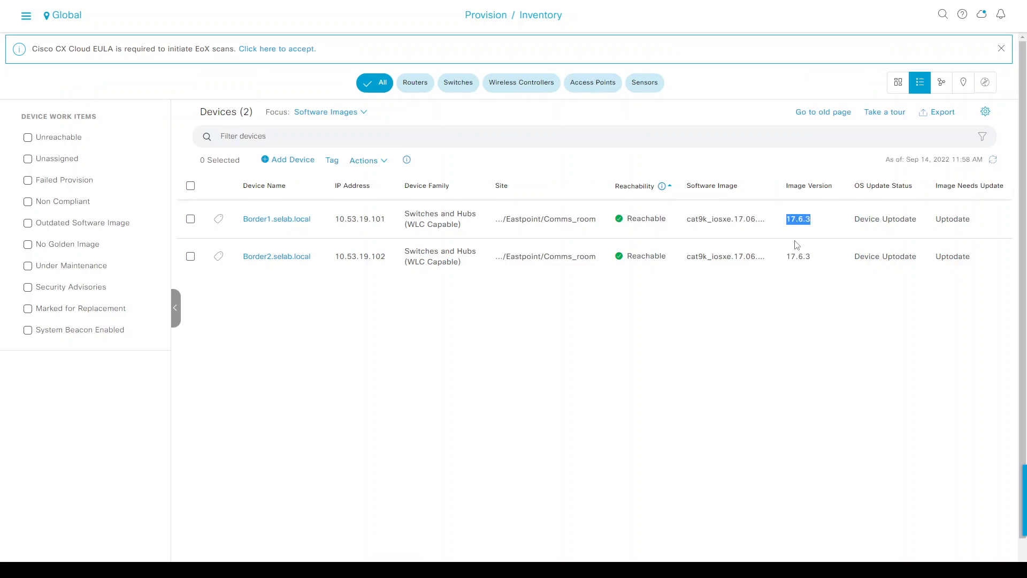
{"action": "key", "text": "alt+Tab"}
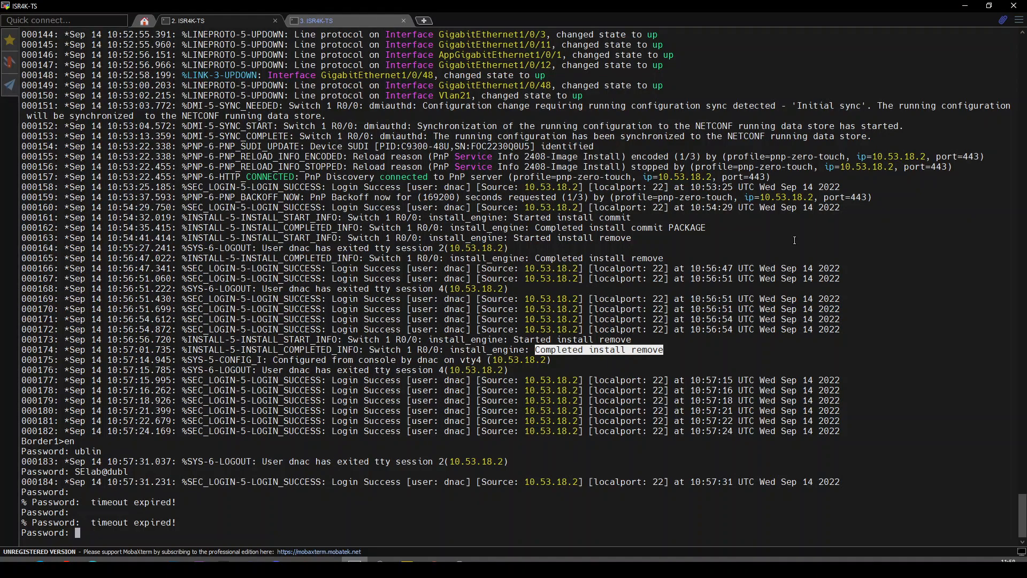
On Border1, enable and run 'sh ver | be \*' to confirm 17.06.03 is installed.
{"action": "key", "text": "Return"}
{"action": "type", "text": "en"}
{"action": "key", "text": "Return"}
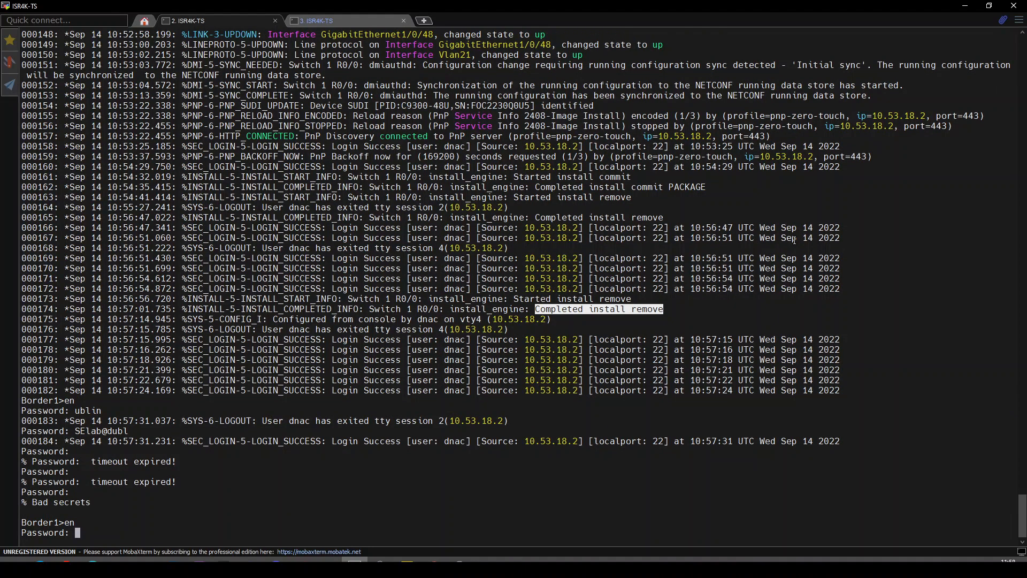
{"action": "key", "text": "Return"}
{"action": "type", "text": "s"}
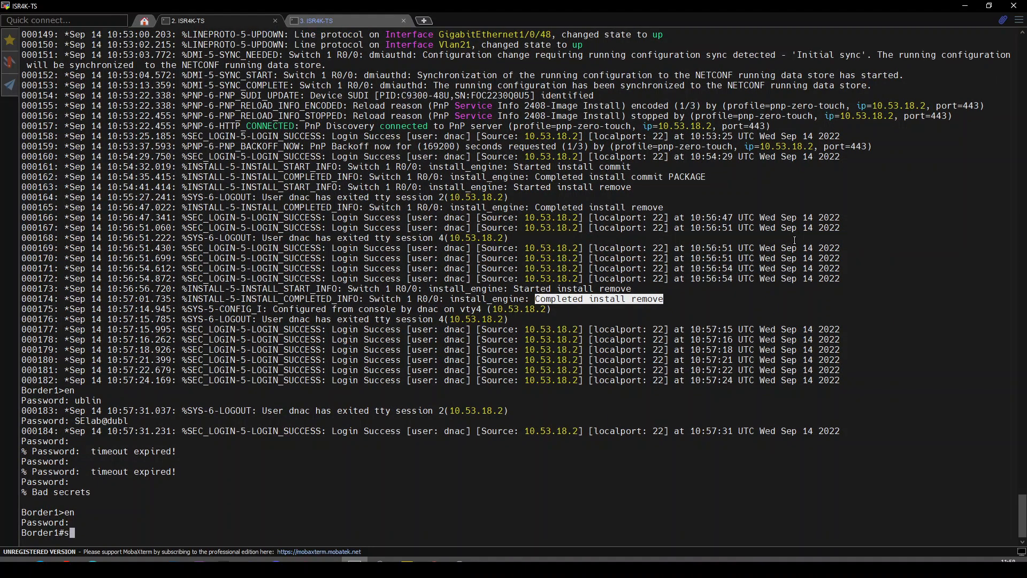
{"action": "type", "text": "h ver | \\*"}
{"action": "key", "text": "Return"}
{"action": "key", "text": "Up"}
{"action": "key", "text": "BackSpace"}
{"action": "key", "text": "BackSpace"}
{"action": "type", "text": "be"}
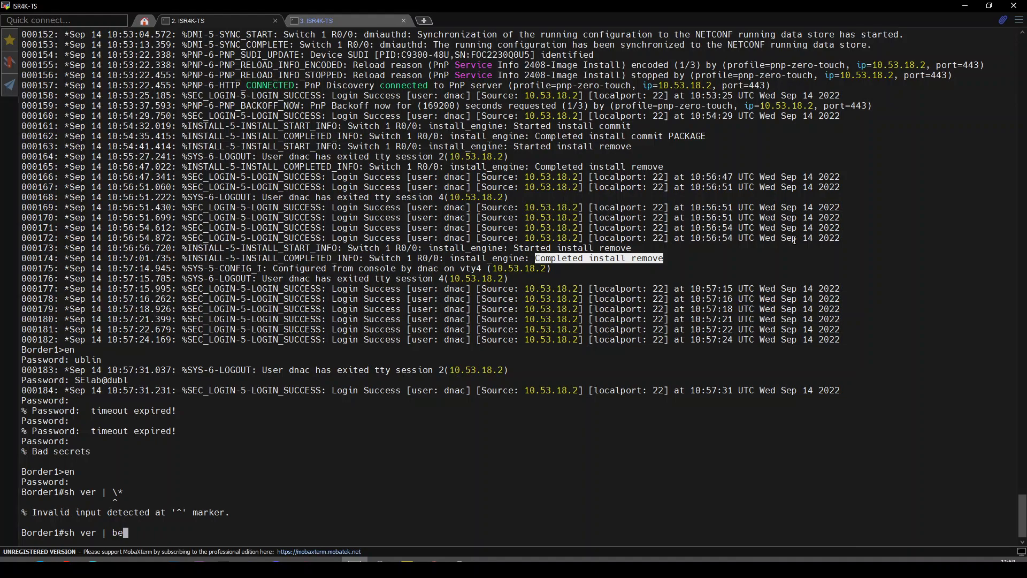
{"action": "type", "text": " \\*"}
{"action": "key", "text": "Return"}
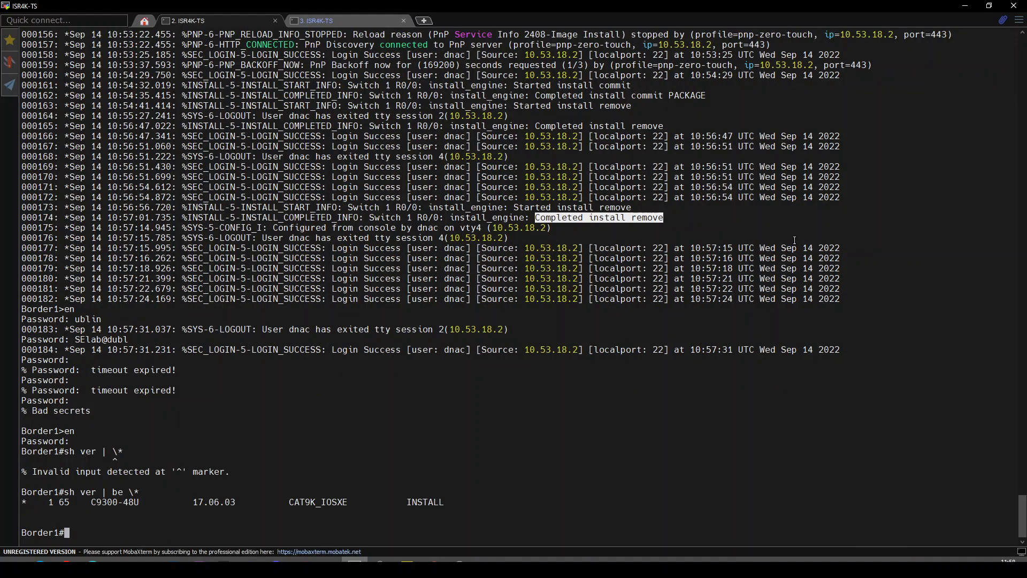
{"action": "key", "text": "Return"}
{"action": "double_click", "coordinate": [222, 490]}
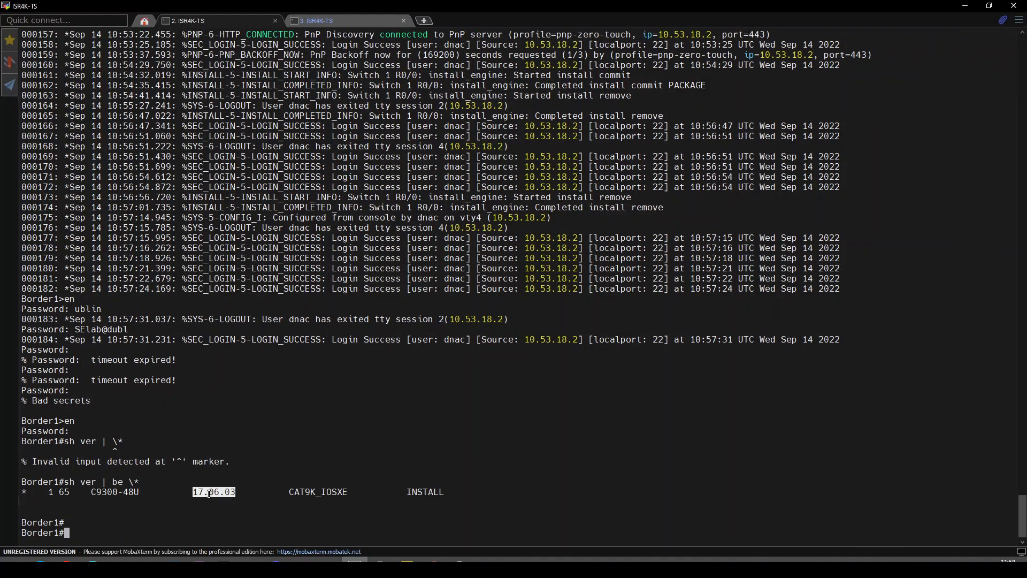
On Border2, enable and run 'sh ver | be \*' to confirm 17.06.03 is installed.
{"action": "left_click", "coordinate": [344, 23]}
{"action": "key", "text": "Return"}
{"action": "type", "text": "en"}
{"action": "key", "text": "Return"}
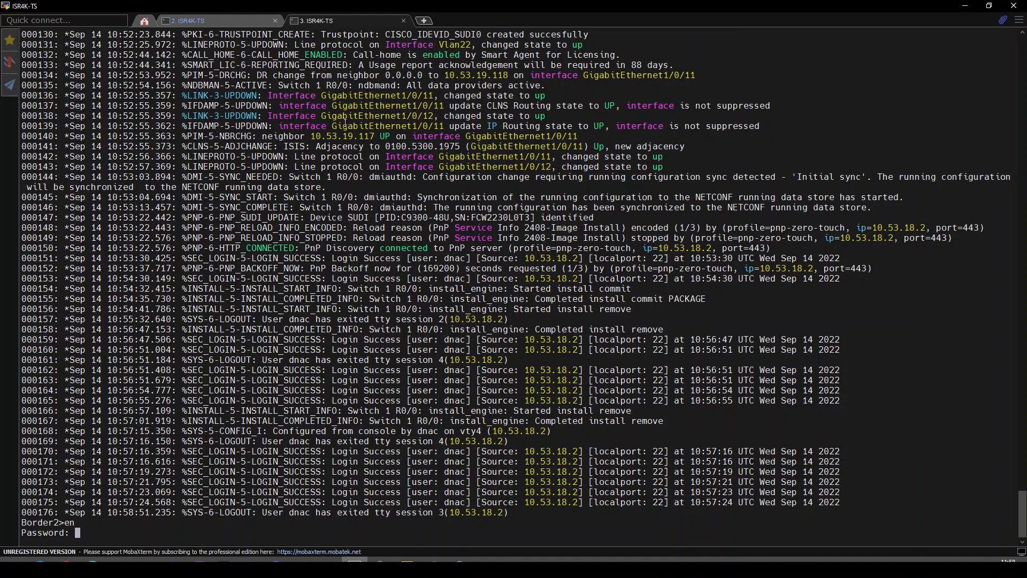
{"action": "key", "text": "Return"}
{"action": "key", "text": "Return"}
{"action": "key", "text": "Return"}
{"action": "type", "text": "sh ver | be "}
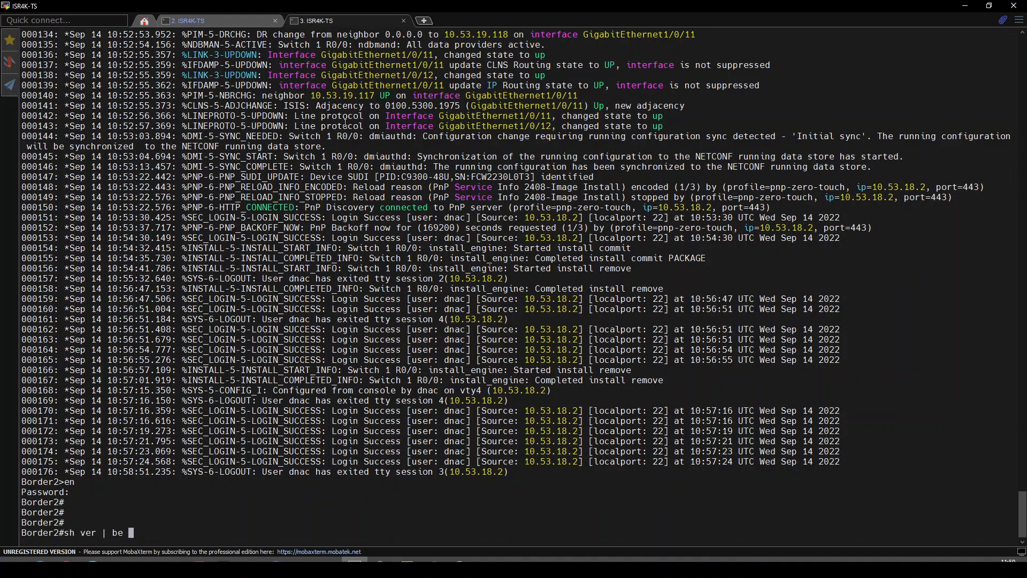
{"action": "type", "text": "\\*"}
{"action": "key", "text": "Return"}
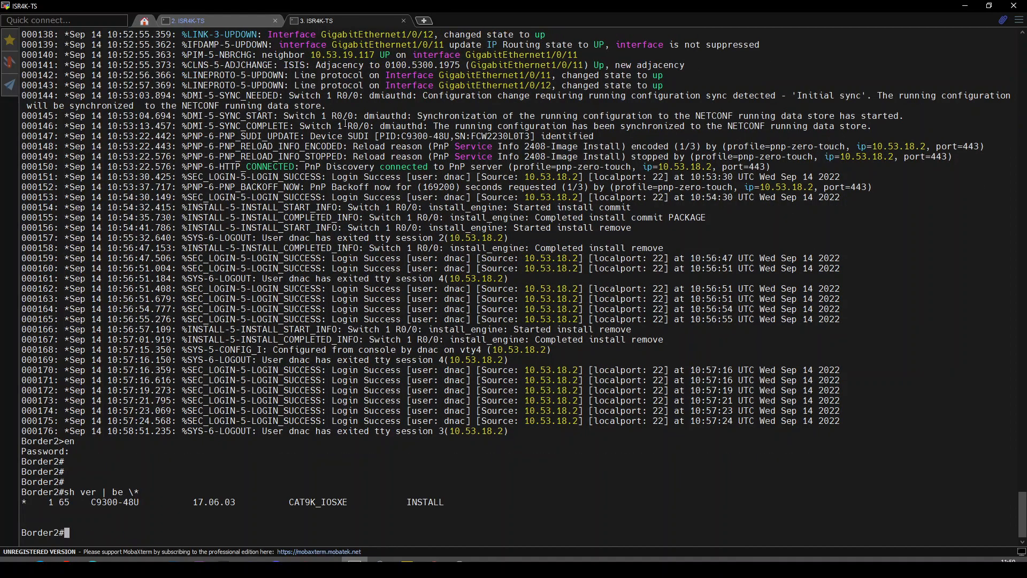
{"action": "key", "text": "Return"}
{"action": "double_click", "coordinate": [216, 490]}
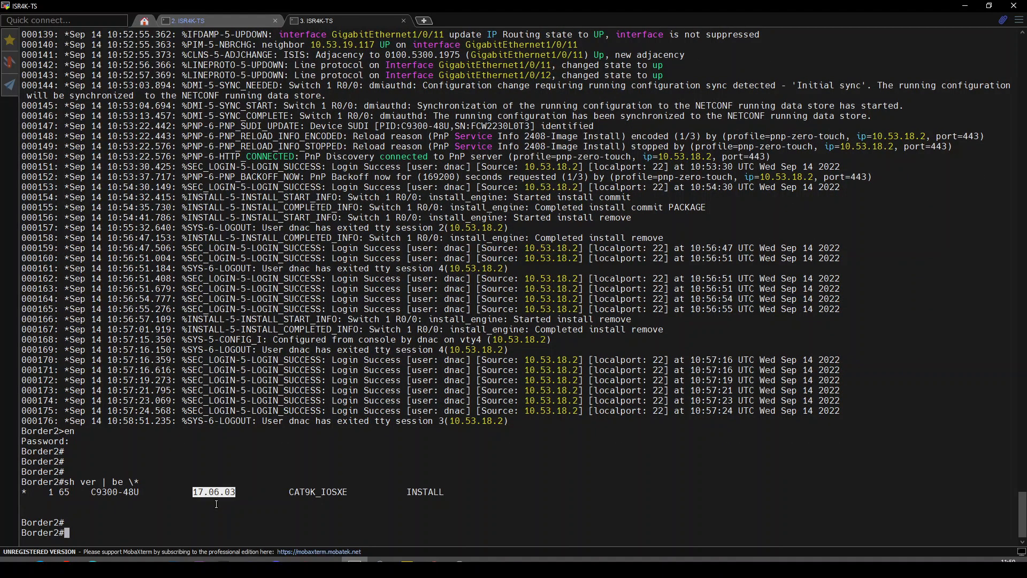
{"action": "key", "text": "alt+Tab"}
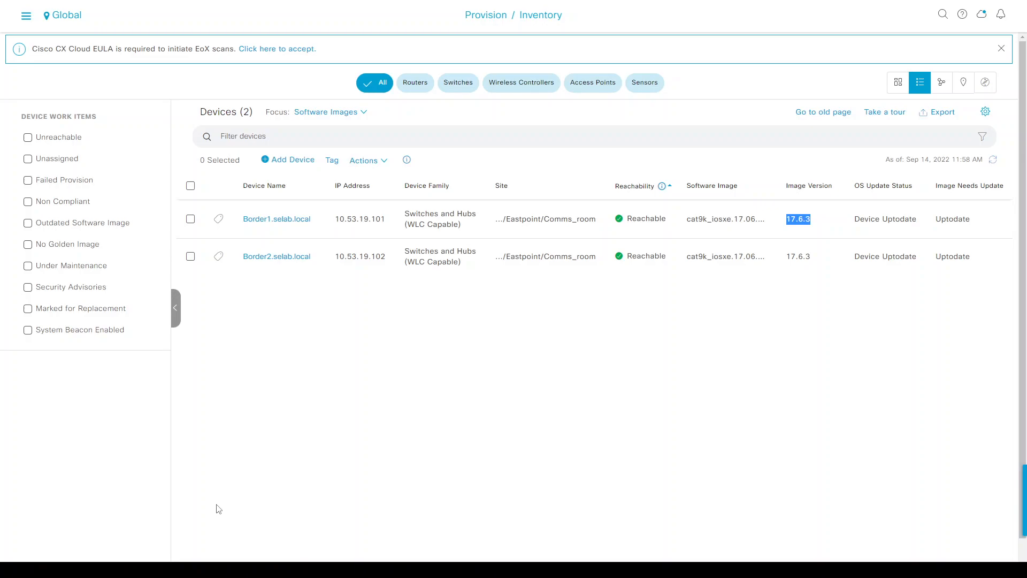